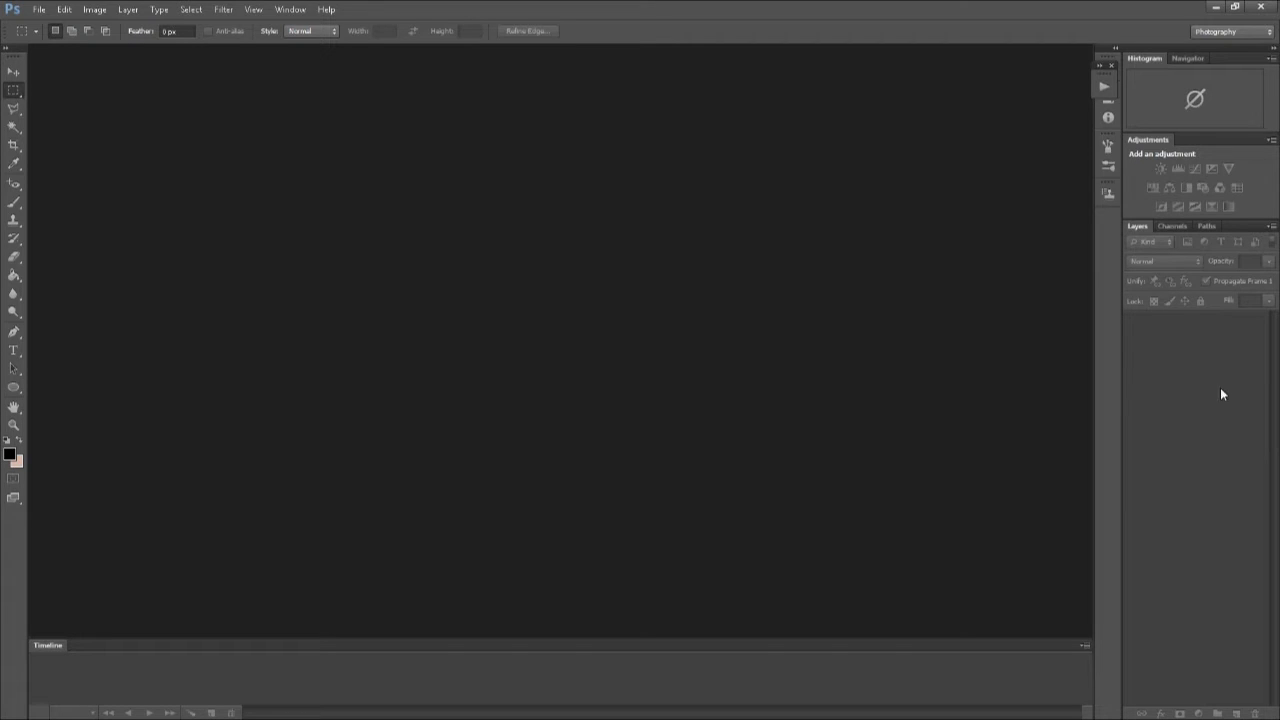
- Open kitten.jpg from the video folder
left_click(39, 9)
left_click(48, 22)
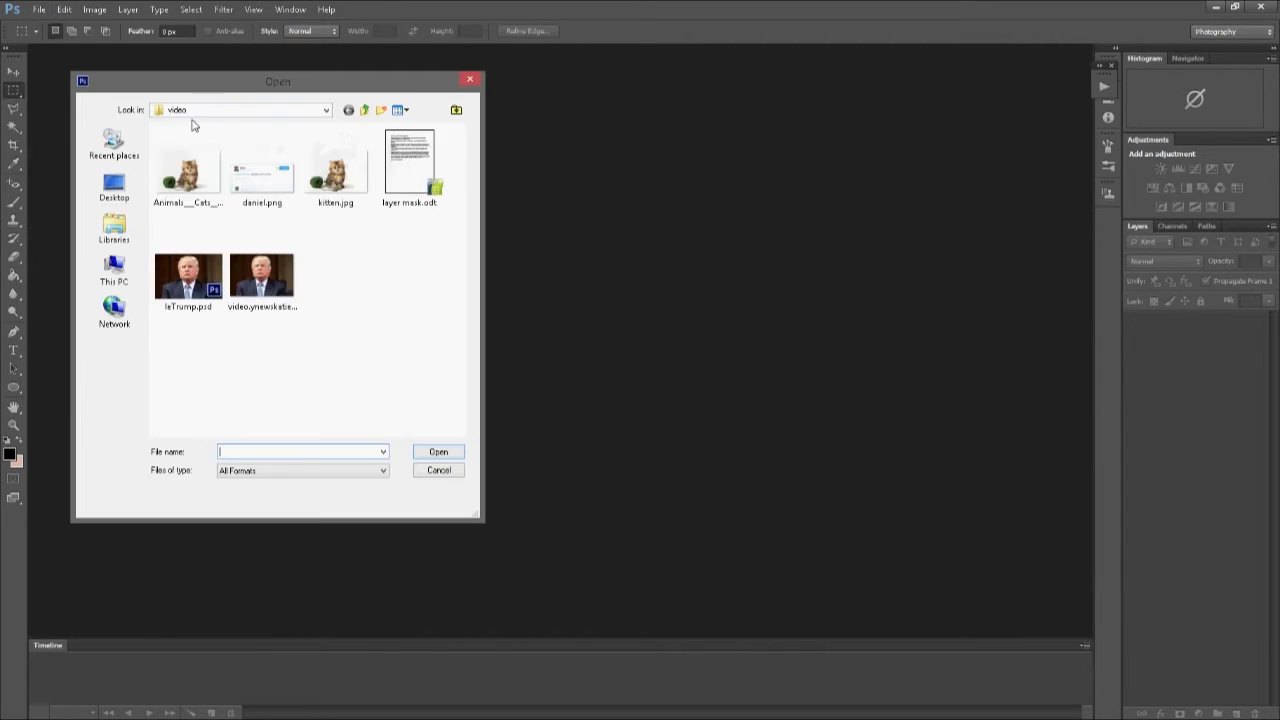
double_click(319, 189)
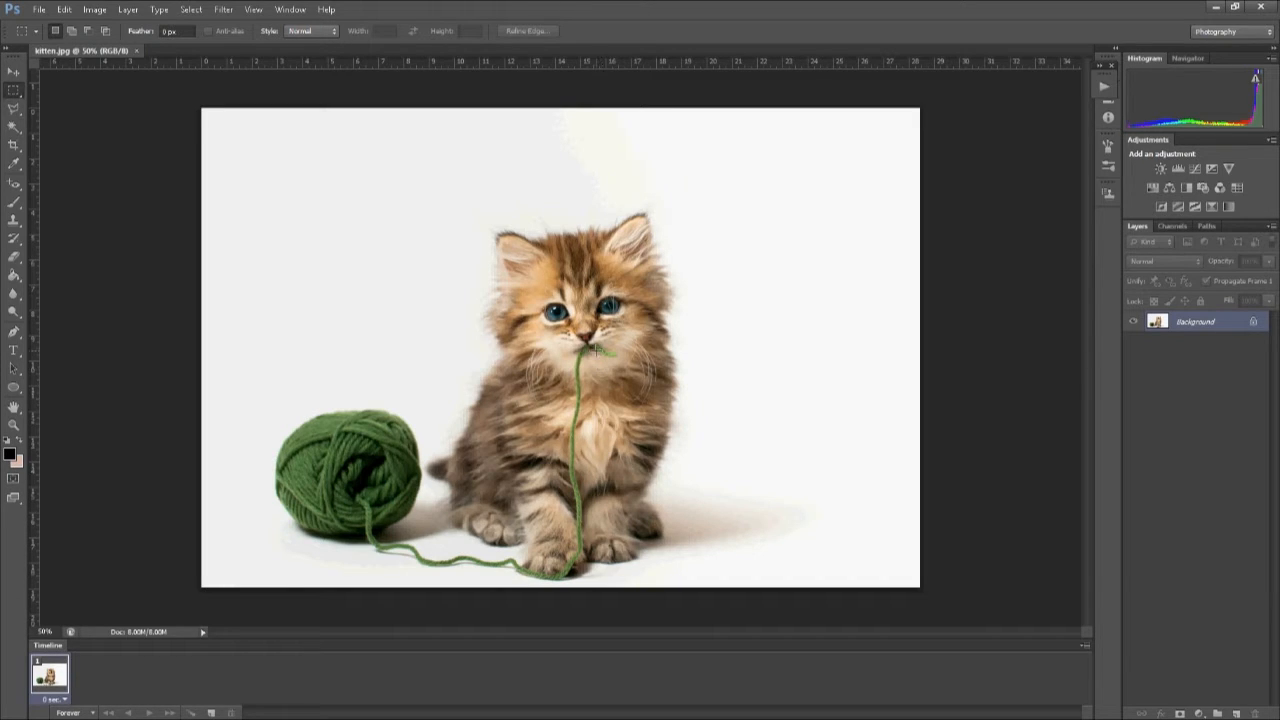
- Convert the Background into a regular layer named kiteen
right_click(1197, 323)
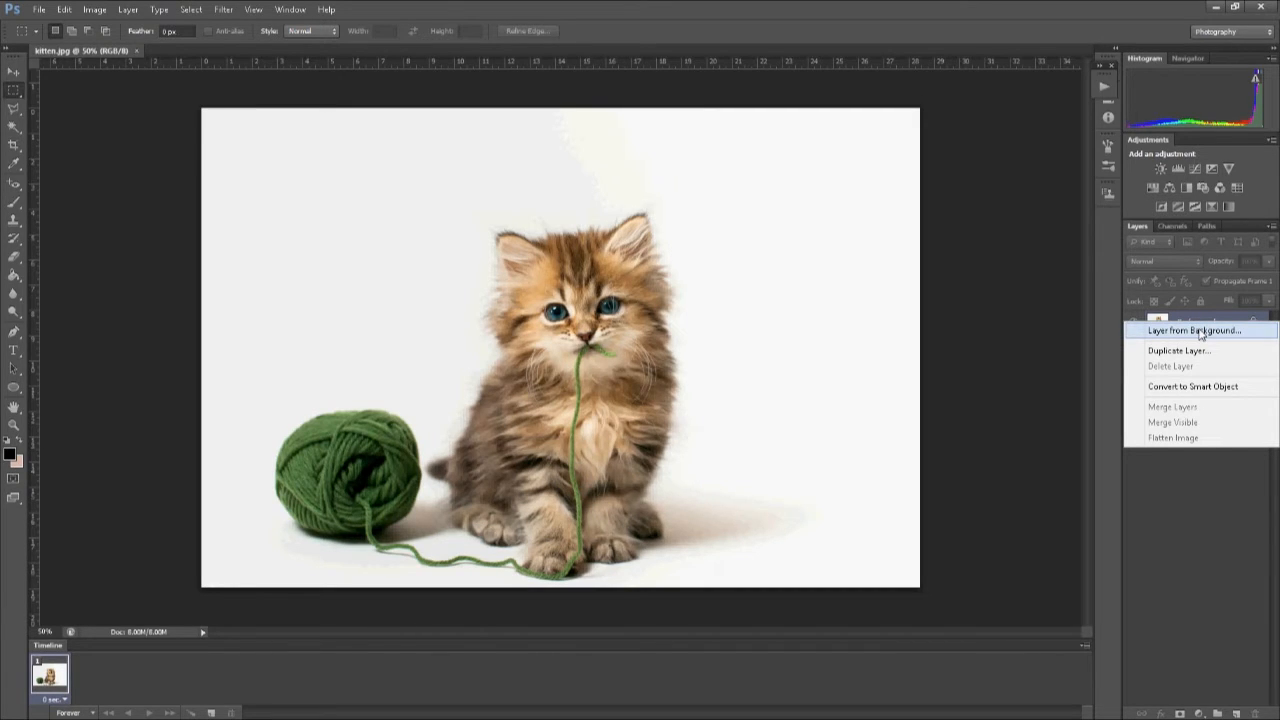
left_click(1201, 334)
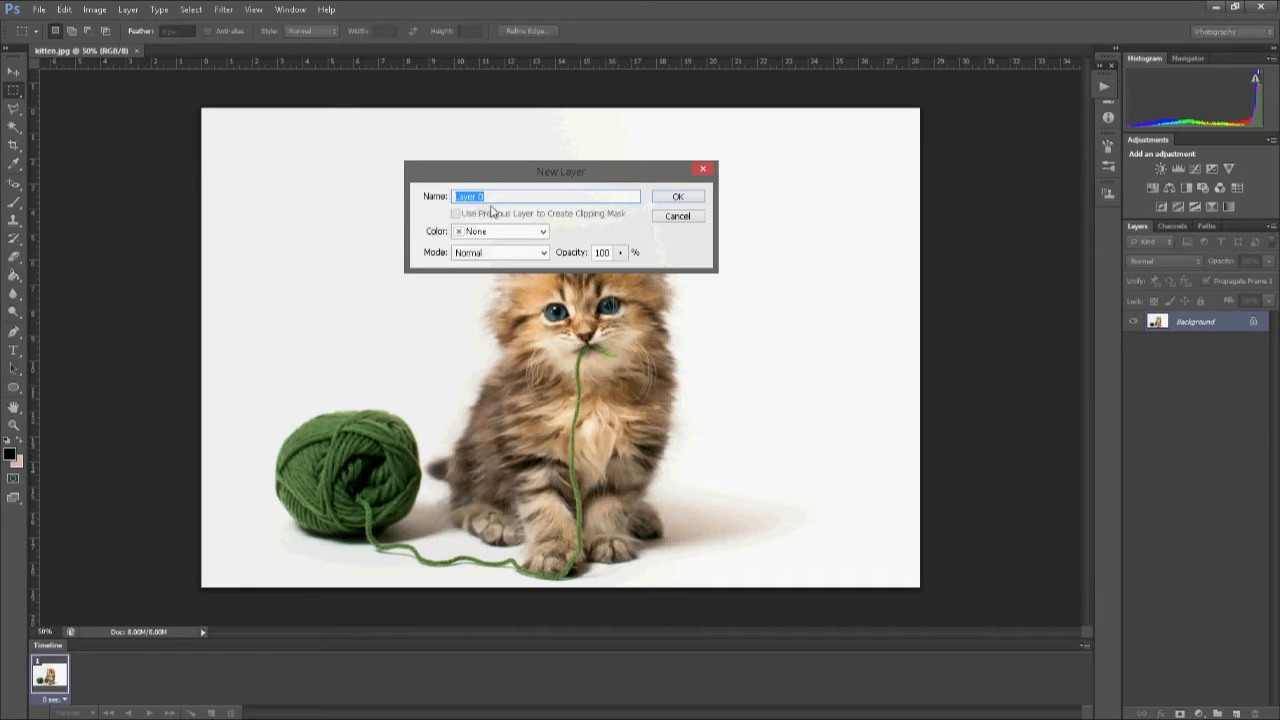
type("kitten")
left_click(660, 200)
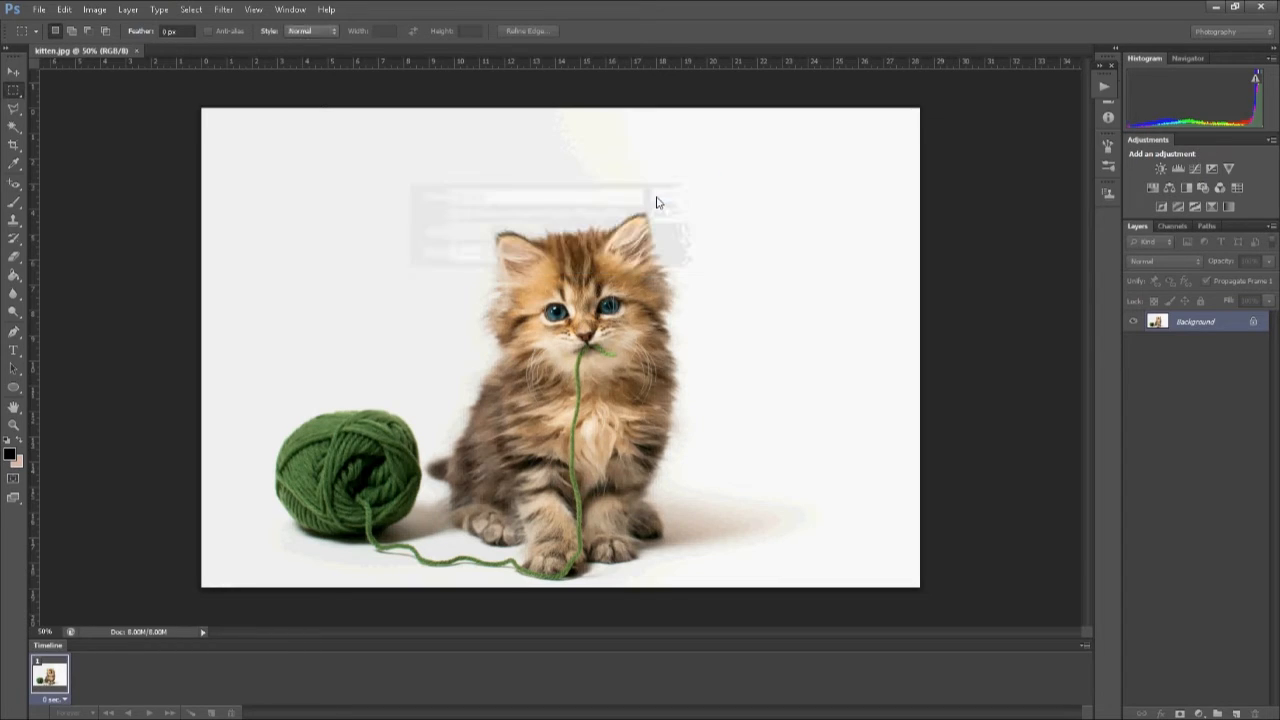
- Duplicate the kiteen layer under its default copy name
right_click(1202, 322)
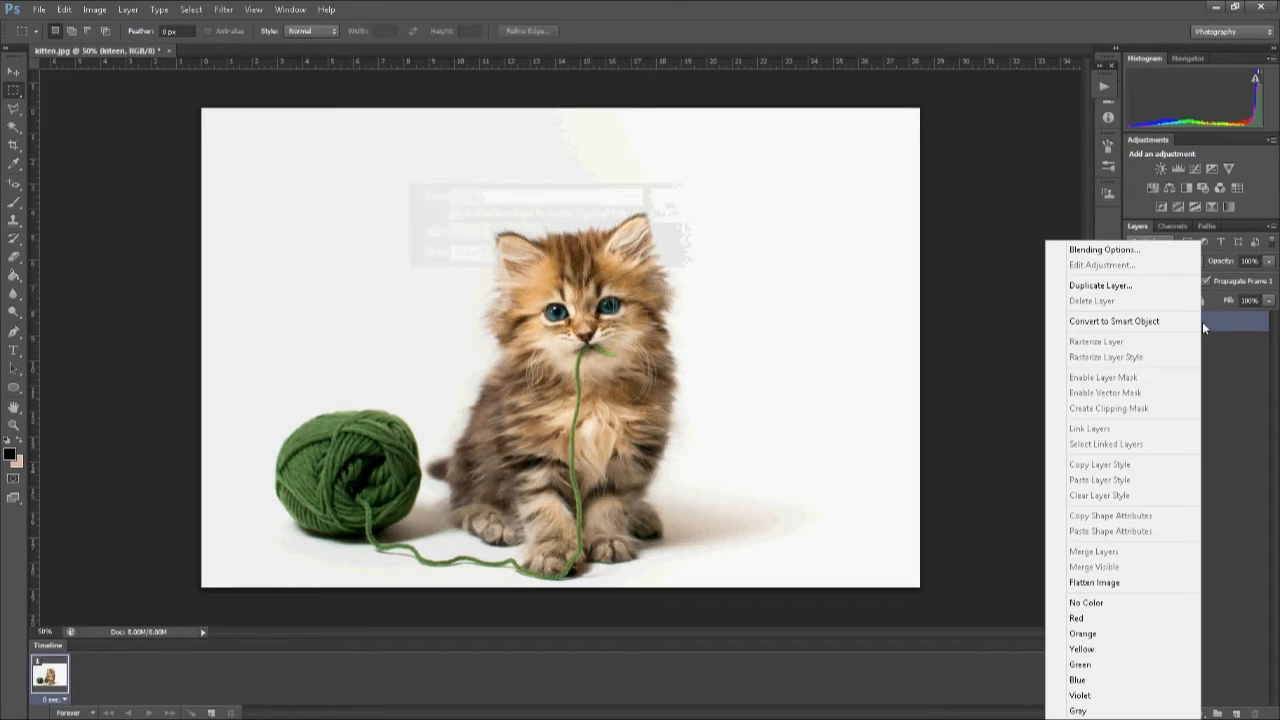
left_click(1131, 286)
left_click(674, 188)
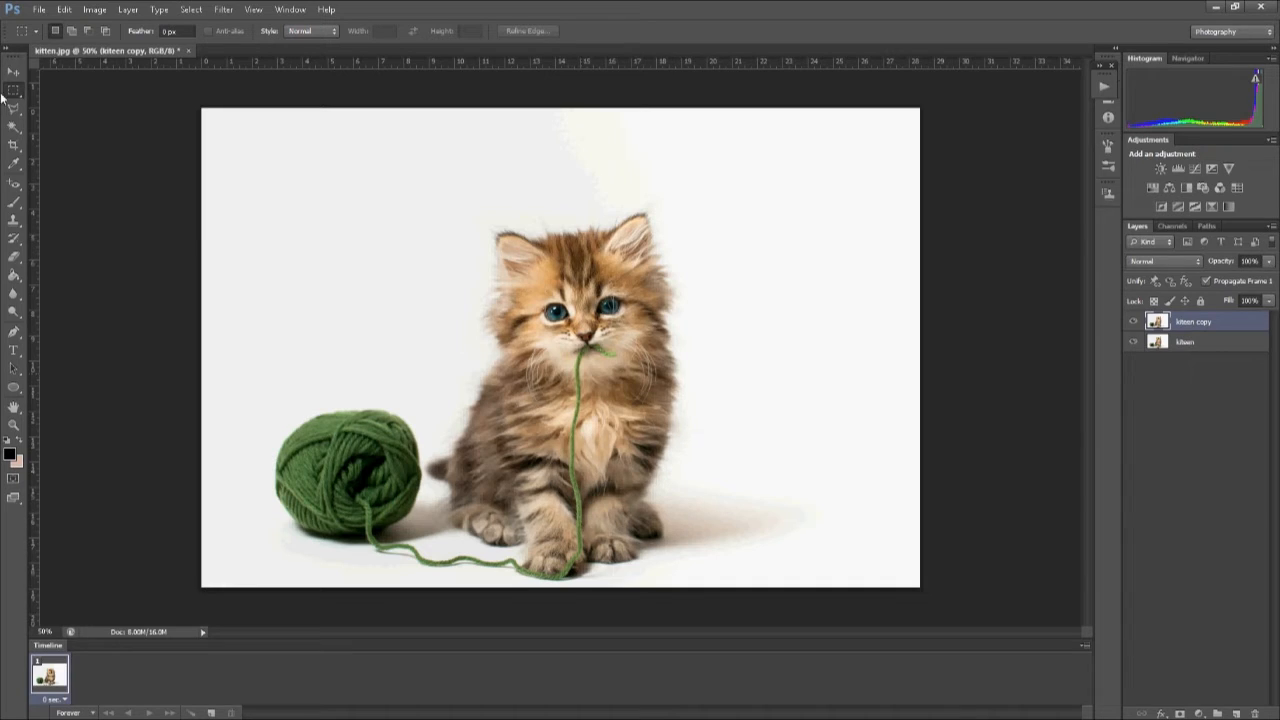
- Set up the Brush tool with a hard round tip at about 28 px and 100% hardness, keeping black as the foreground colour
left_click(14, 201)
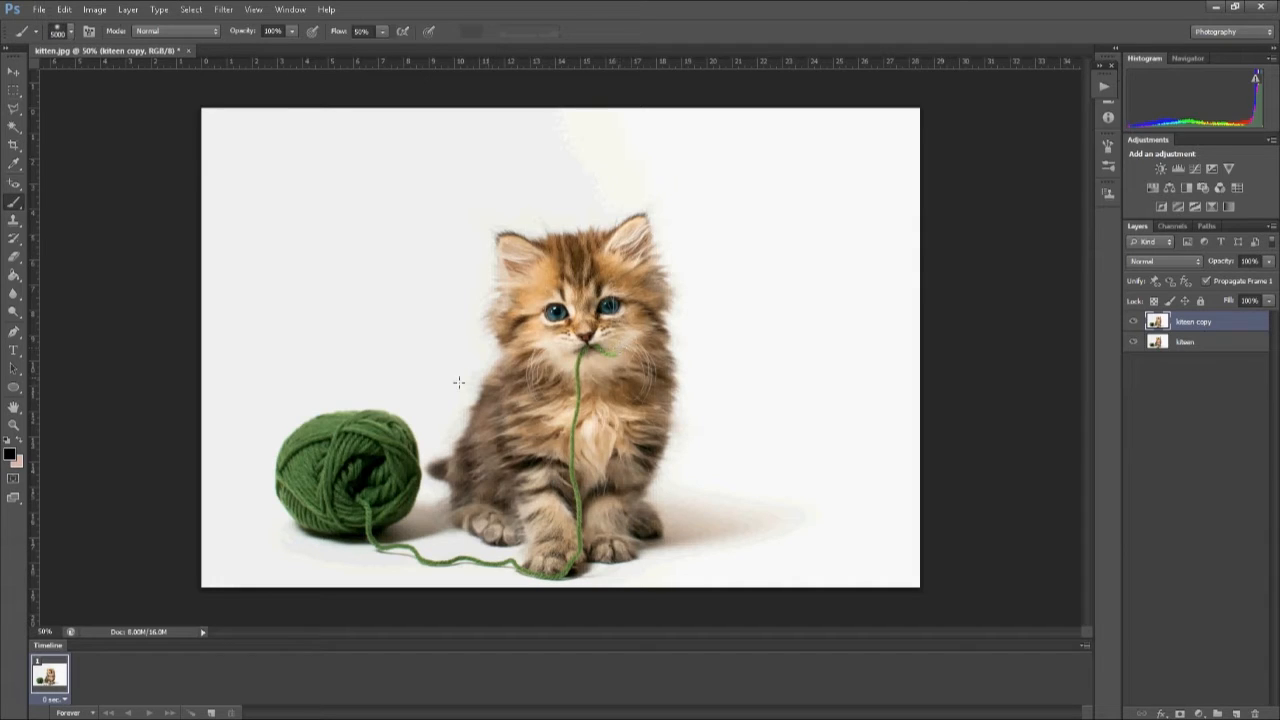
left_click(19, 446)
left_click(19, 446)
left_click(69, 32)
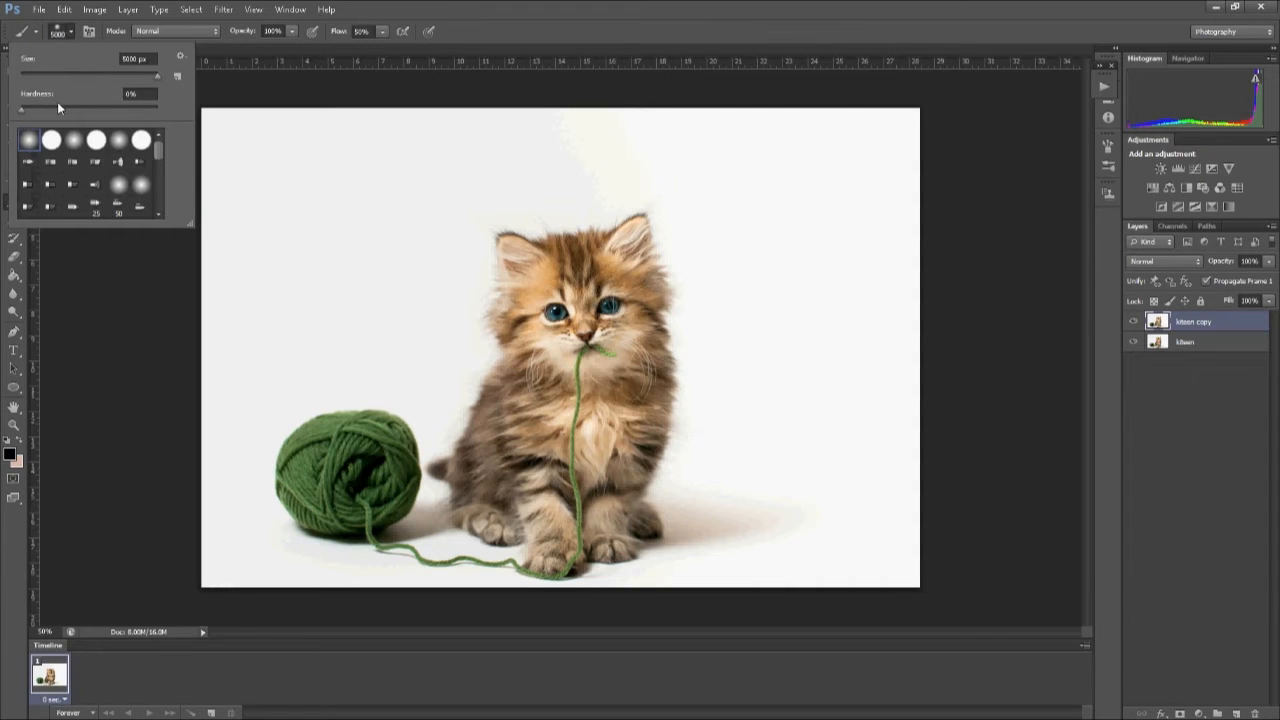
left_click_drag(139, 75, 54, 75)
left_click(51, 140)
left_click_drag(51, 73, 39, 75)
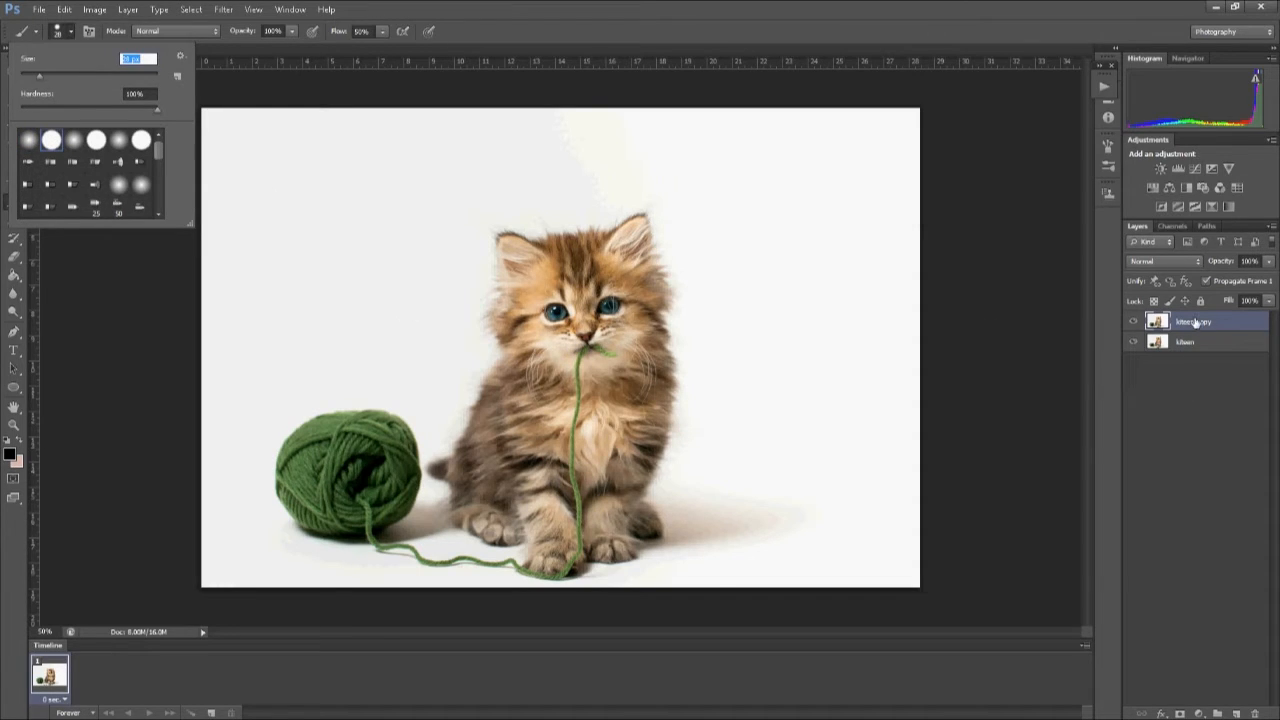
- Paint a black curled moustache, a chin beard and two eyebrows on the kitten's face in the copied layer
left_click(580, 347)
mouse_move(580, 347)
left_mouse_down()
mouse_move(541, 330)
mouse_move(558, 322)
mouse_move(612, 342)
mouse_move(630, 334)
mouse_move(622, 317)
left_mouse_up()
mouse_move(585, 369)
left_mouse_down()
mouse_move(594, 387)
mouse_move(590, 358)
left_mouse_up()
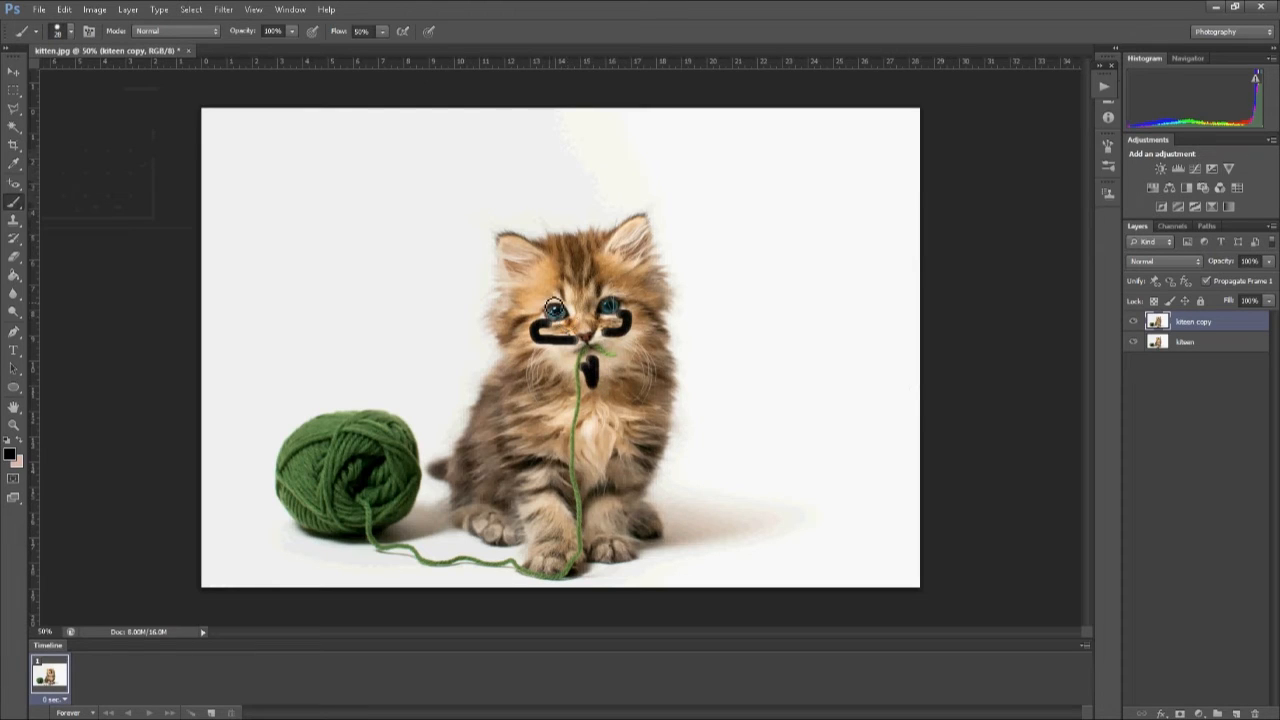
left_click_drag(545, 296, 635, 294)
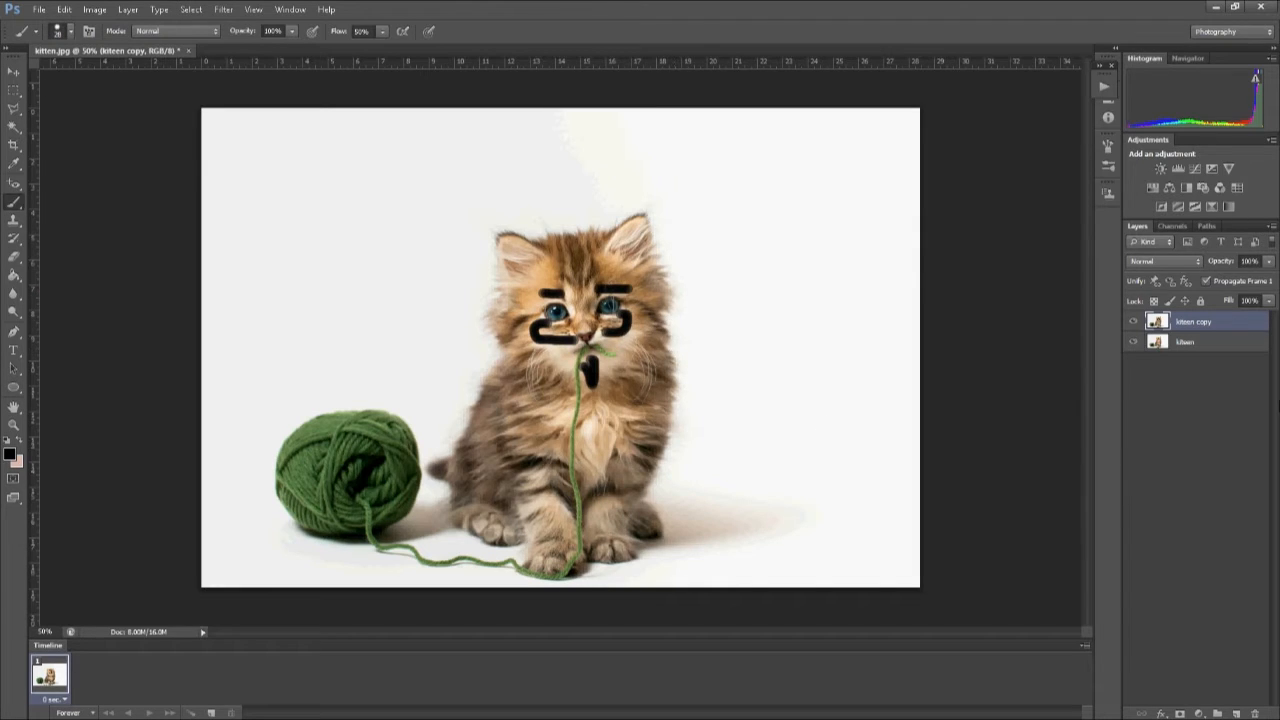
- Toggle the painted copy's visibility repeatedly to compare the drawing with the untouched kitten layer beneath it
left_click(1134, 322)
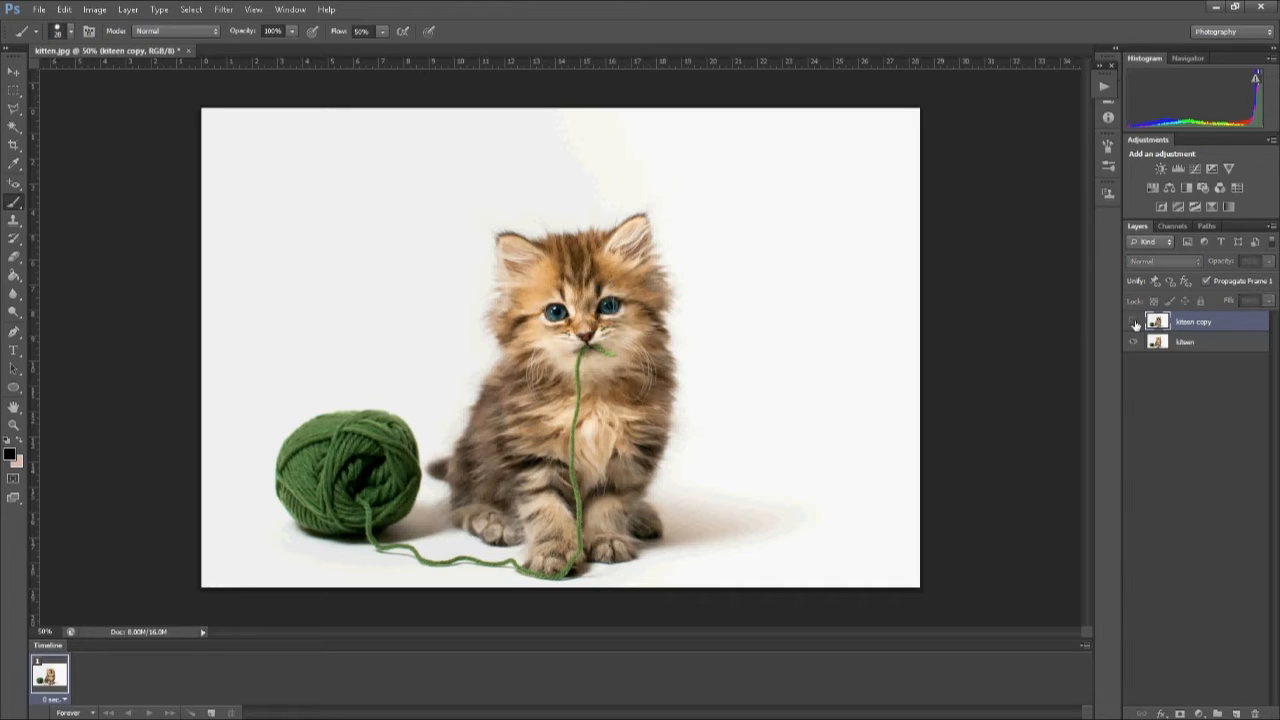
left_click(1134, 322)
left_click(1134, 322)
left_click(1134, 322)
left_click(1134, 322)
left_click(1134, 322)
left_click(1134, 322)
- With the original kitten layer stacked above the painted copy, toggle its visibility to see how it covers the drawing
left_click(1132, 322)
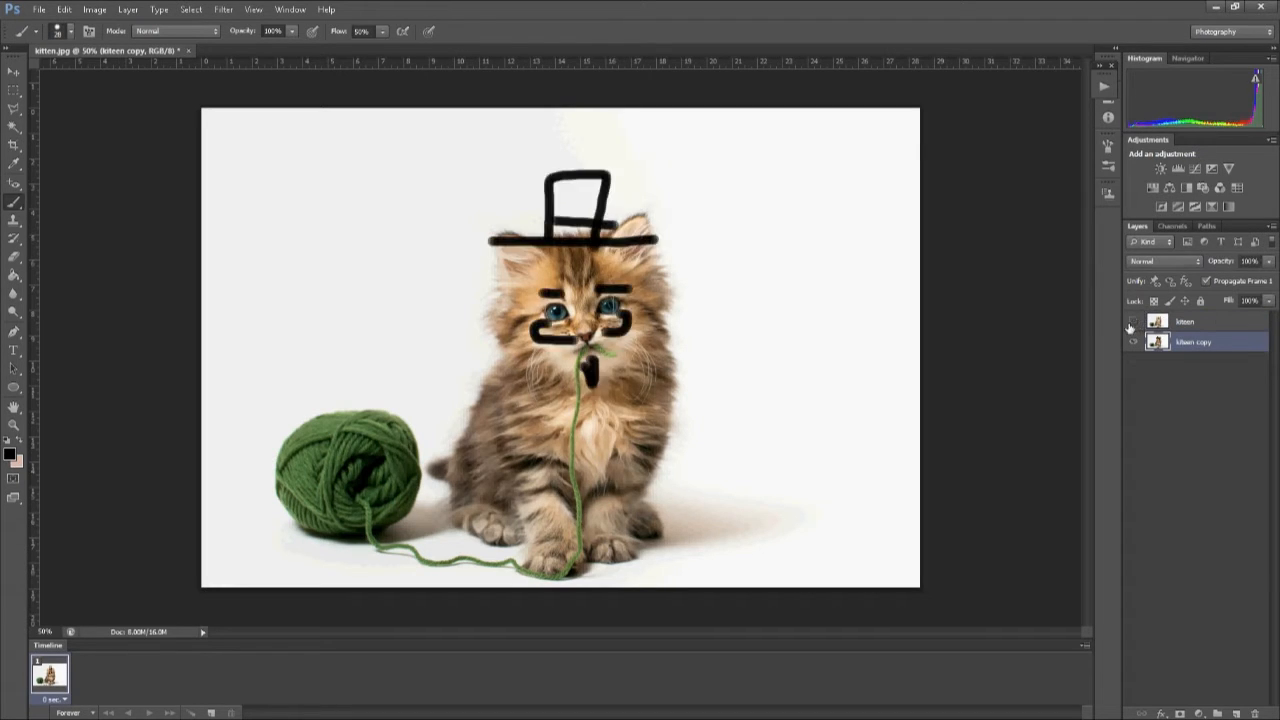
left_click(1133, 322)
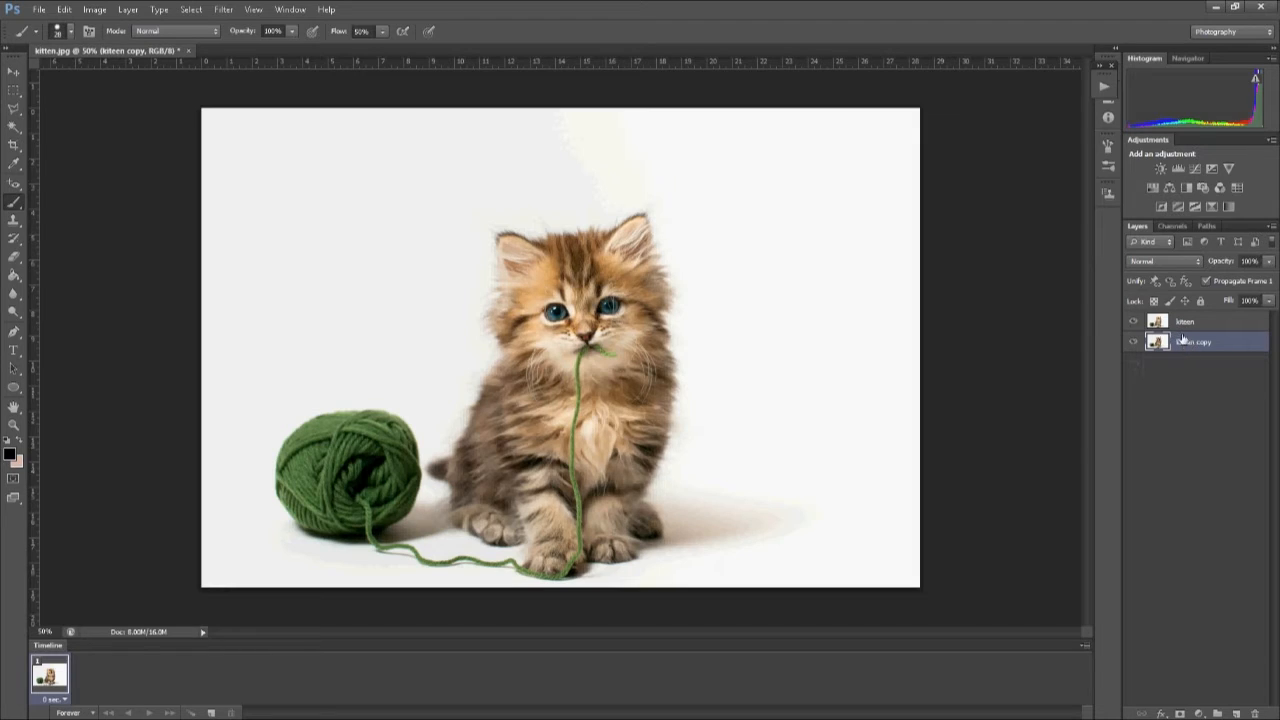
left_click(1132, 322)
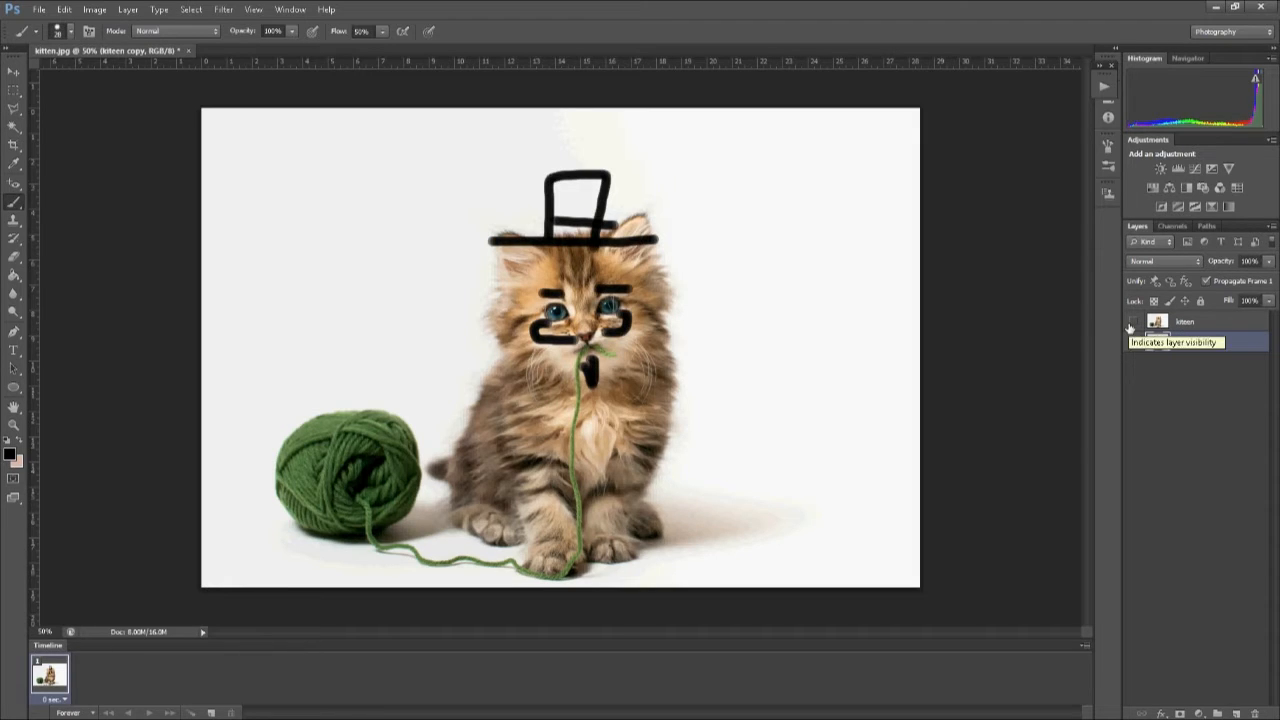
left_click(1133, 322)
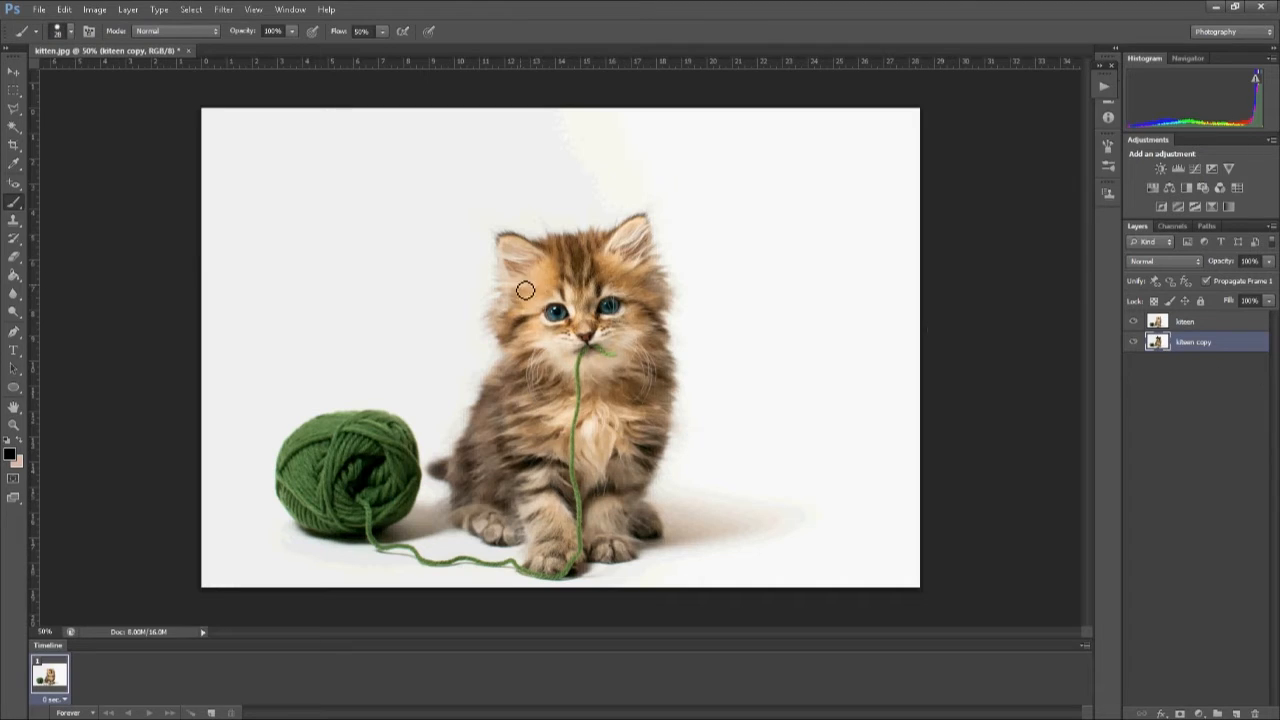
- Open the JPEG portrait of the man in a suit from the video folder
left_click(38, 10)
left_click(54, 38)
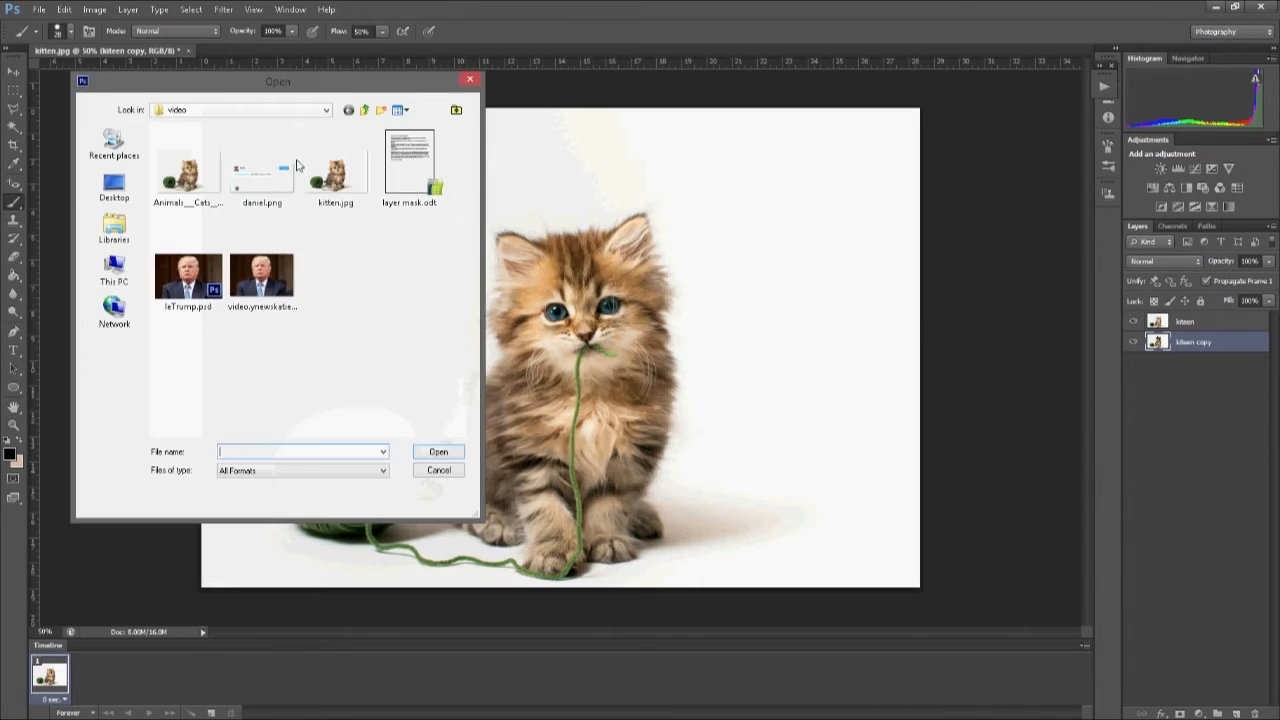
left_click(276, 281)
double_click(276, 281)
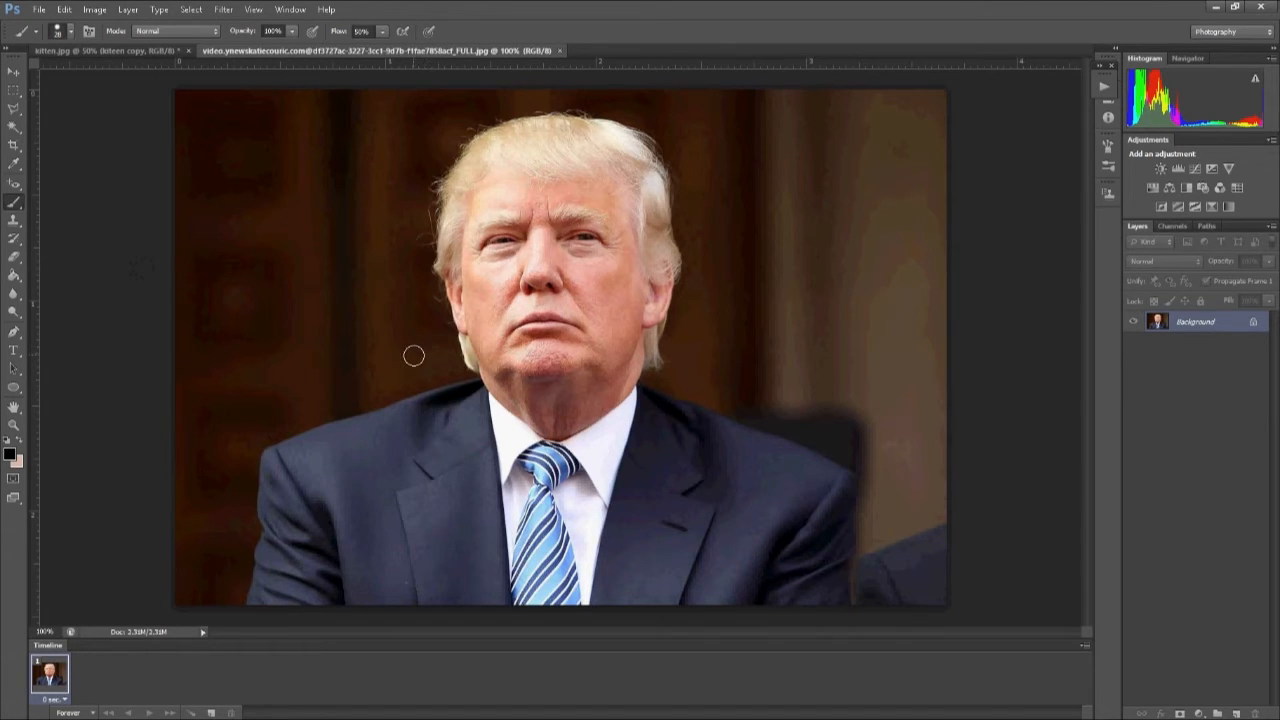
- Select the entire portrait canvas and copy it
key("ctrl+a")
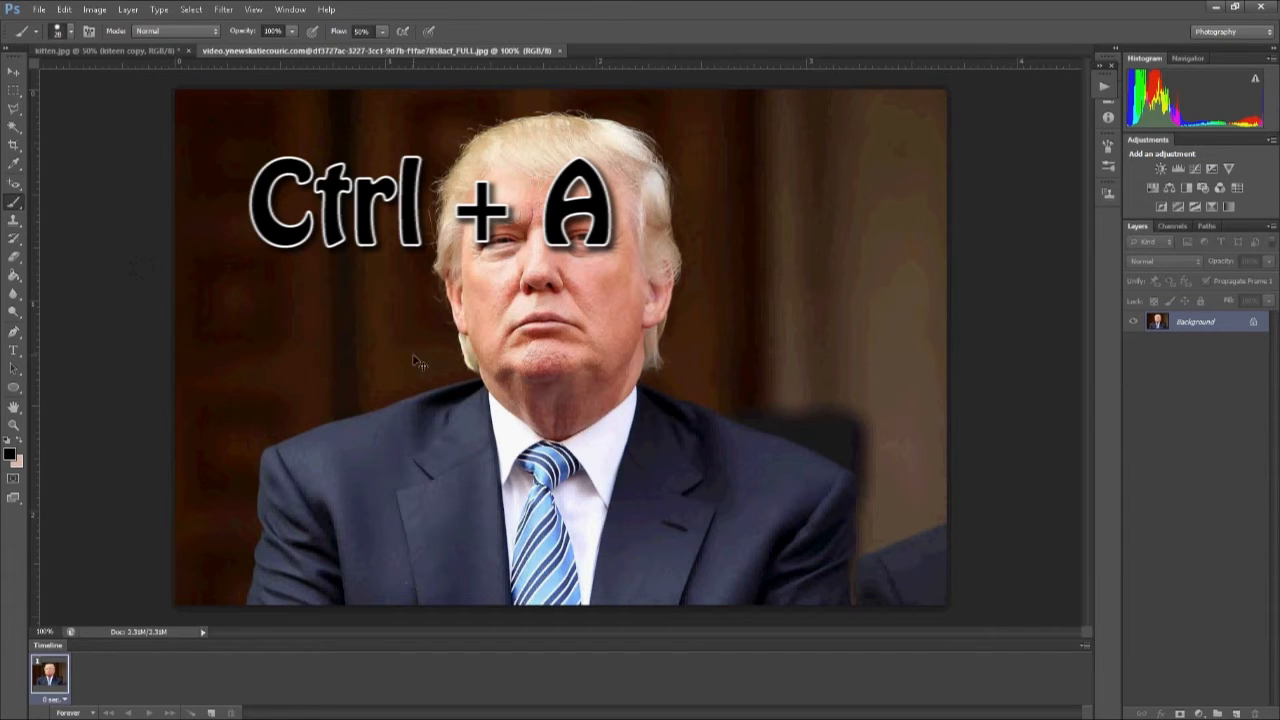
left_click(66, 10)
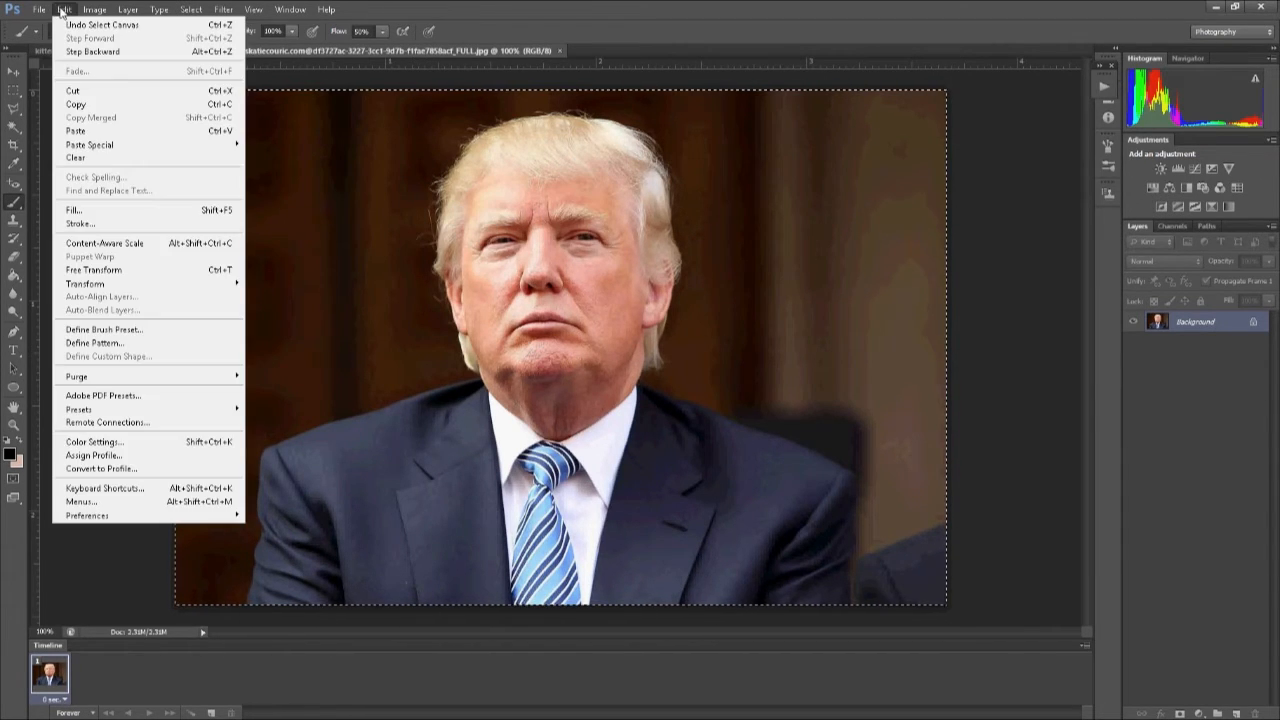
left_click(84, 104)
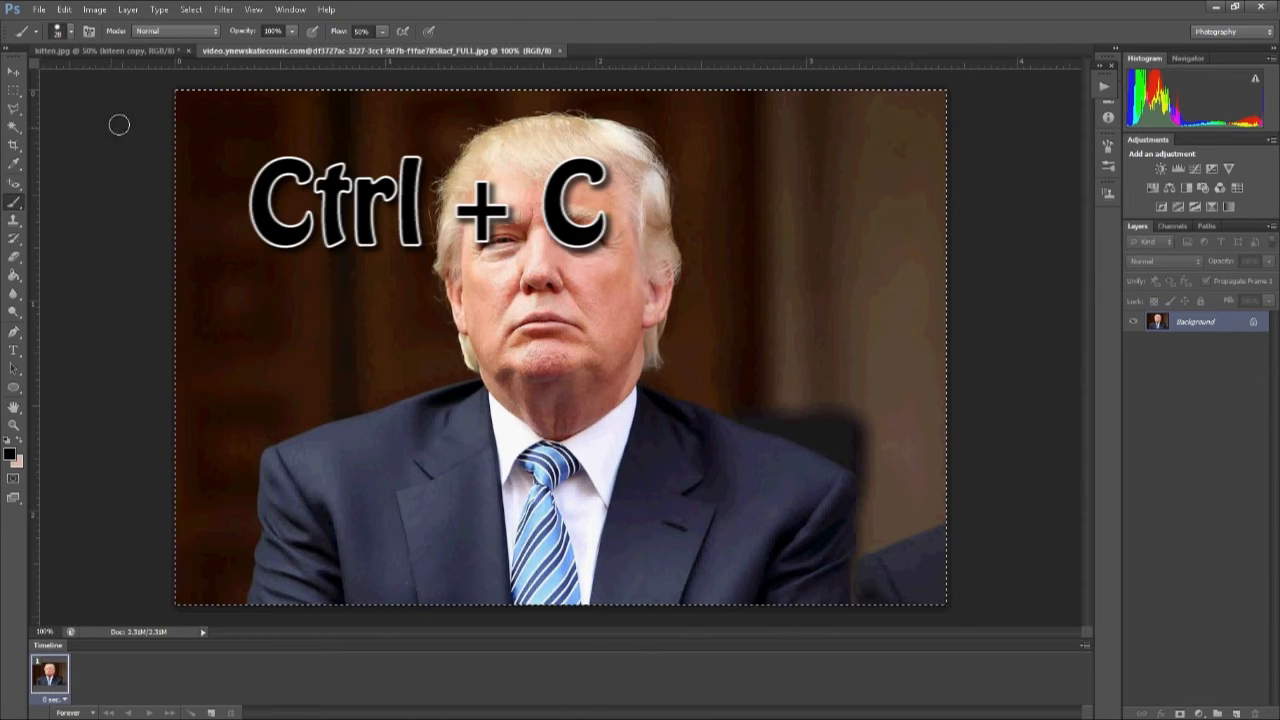
- Paste the copied portrait into kitten.jpg as a new layer
left_click(125, 48)
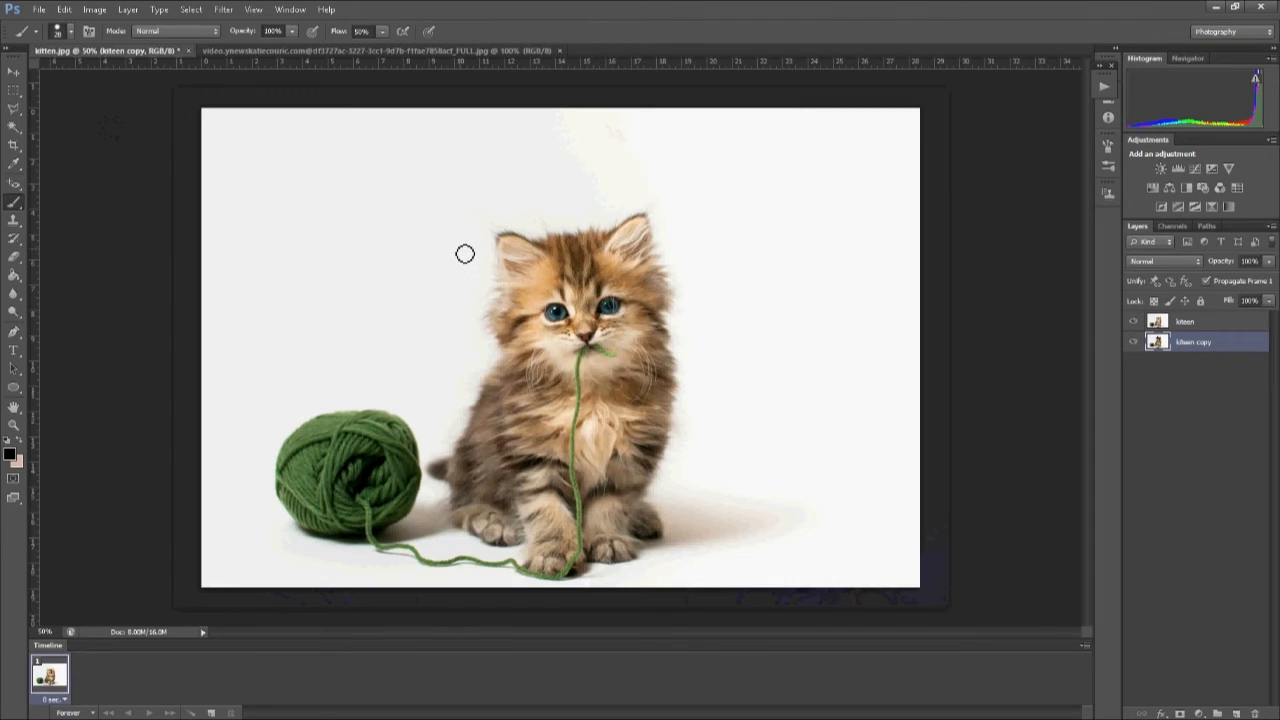
key("ctrl+v")
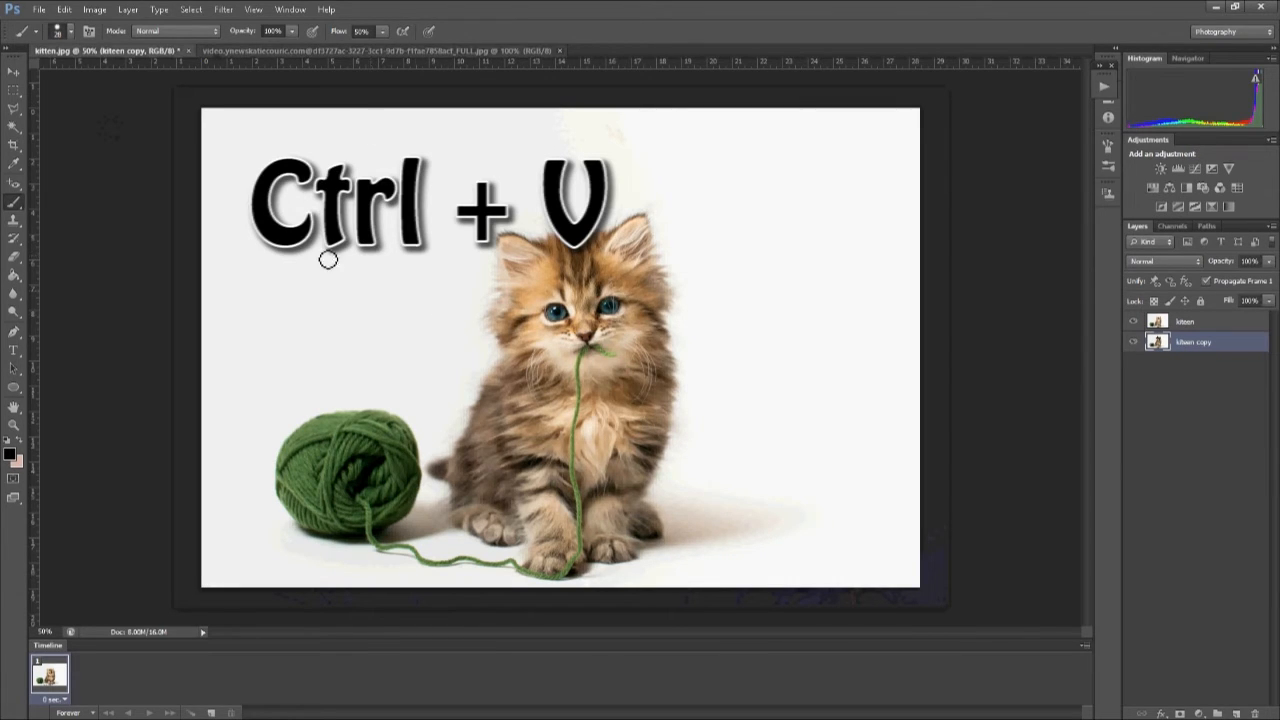
left_click(64, 10)
left_click(82, 127)
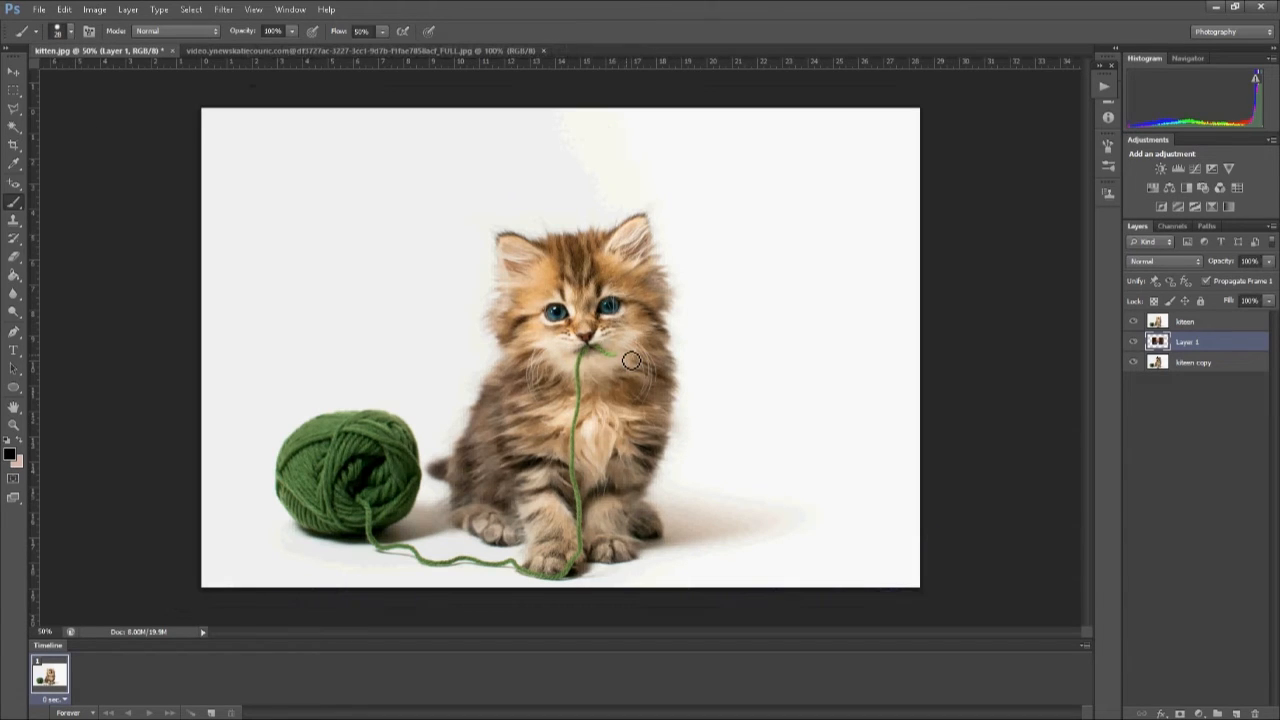
- Delete the painted kitten copy layer and move the pasted portrait layer above the remaining kitten layer
left_click(1197, 368)
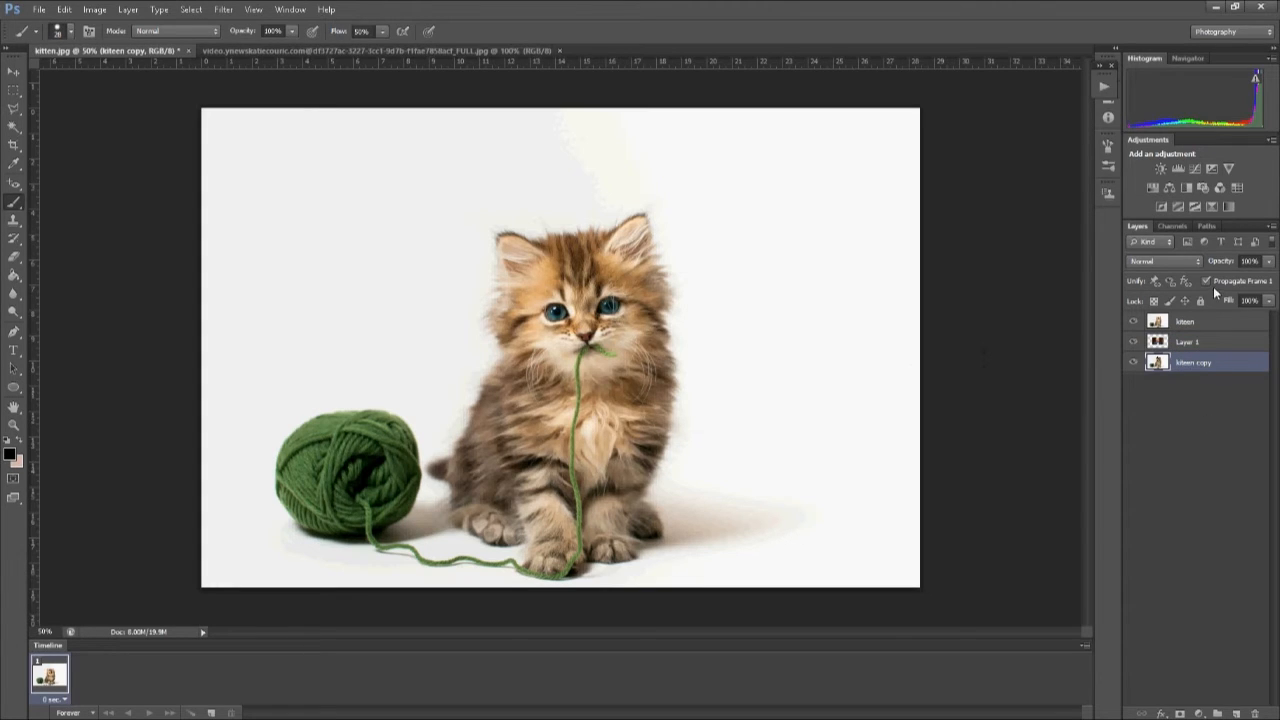
right_click(1193, 366)
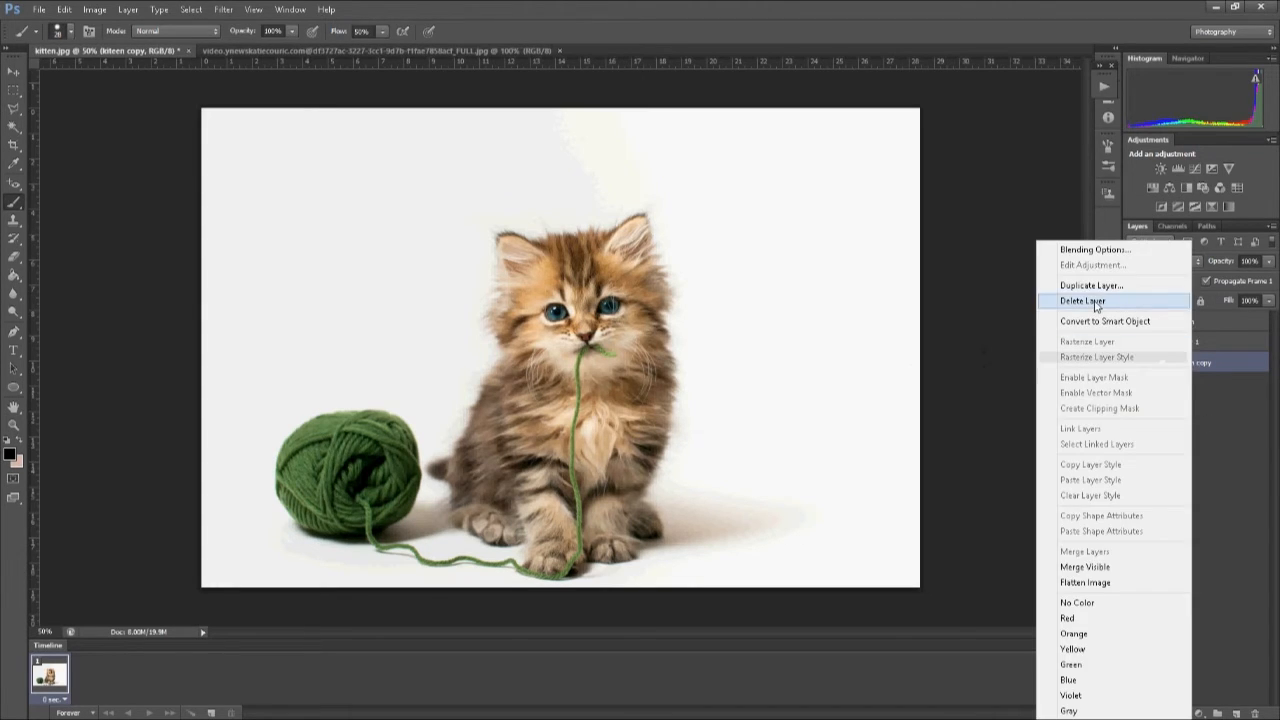
left_click(1082, 301)
left_click(610, 275)
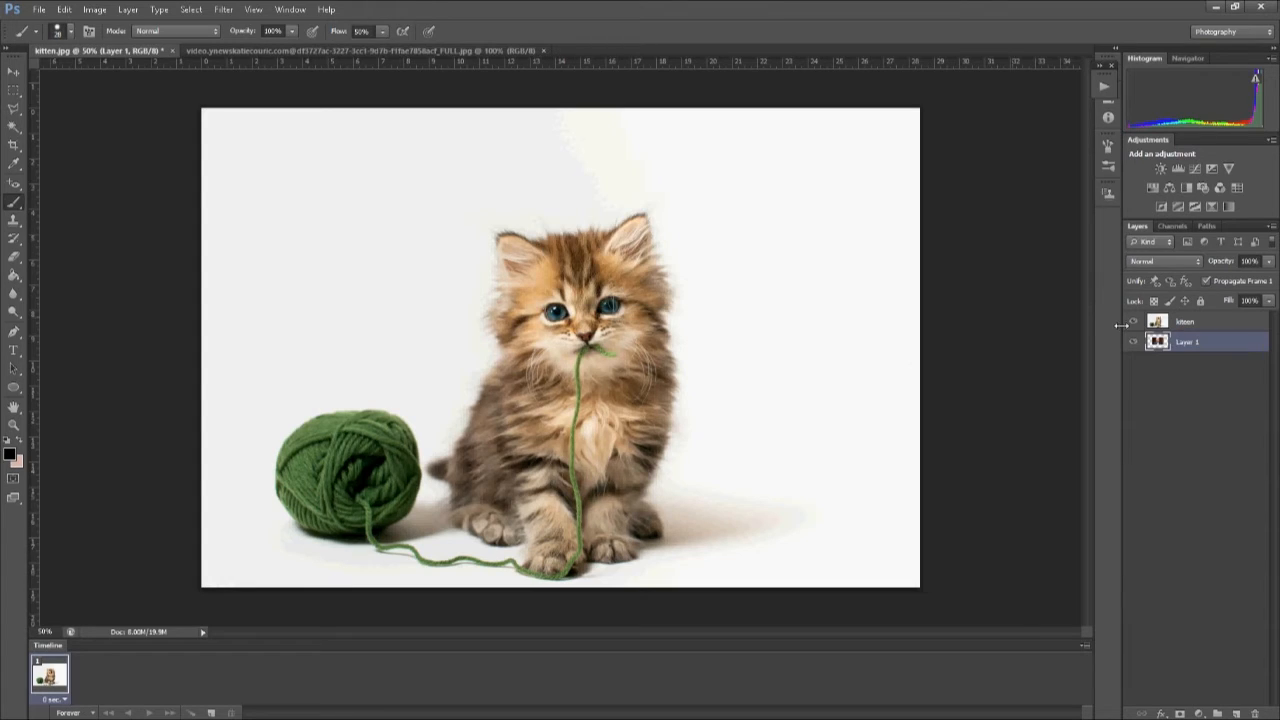
left_click_drag(1215, 345, 1200, 333)
left_click_drag(1192, 317, 1192, 321)
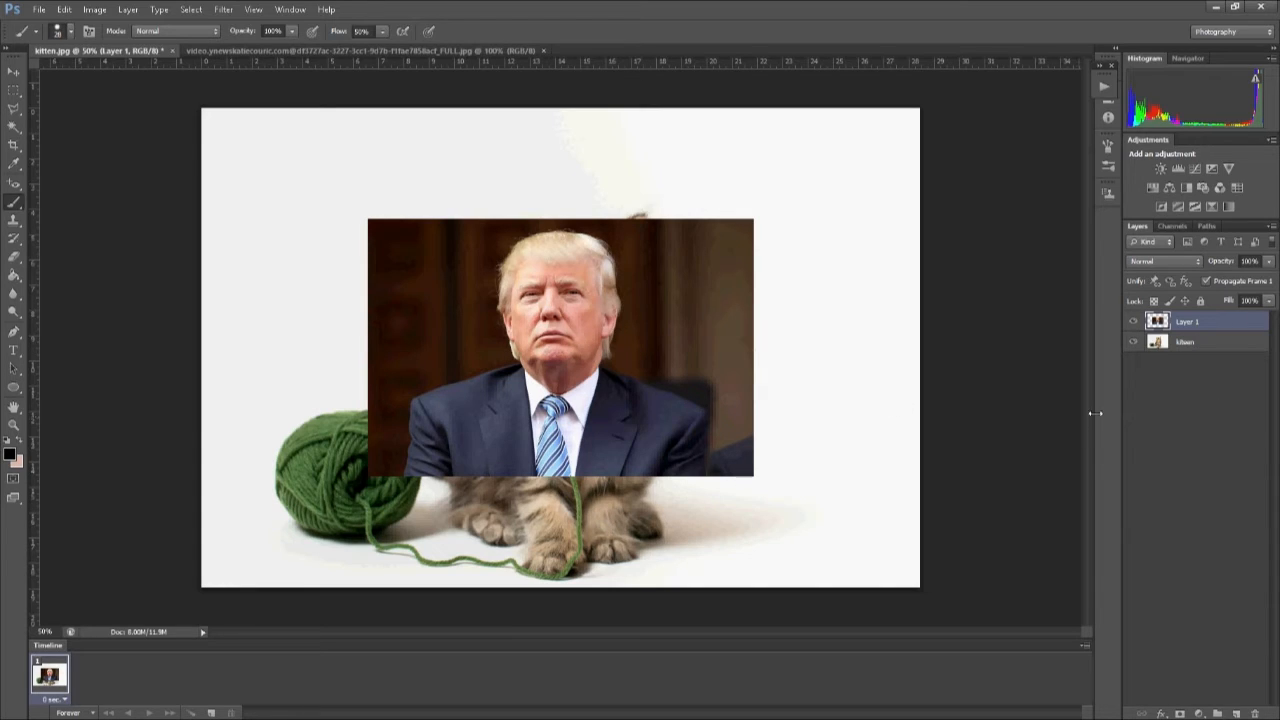
- Outline the man's head down to the neck with the Polygonal Lasso and add a layer mask from that selection to Layer 1
left_click(13, 108)
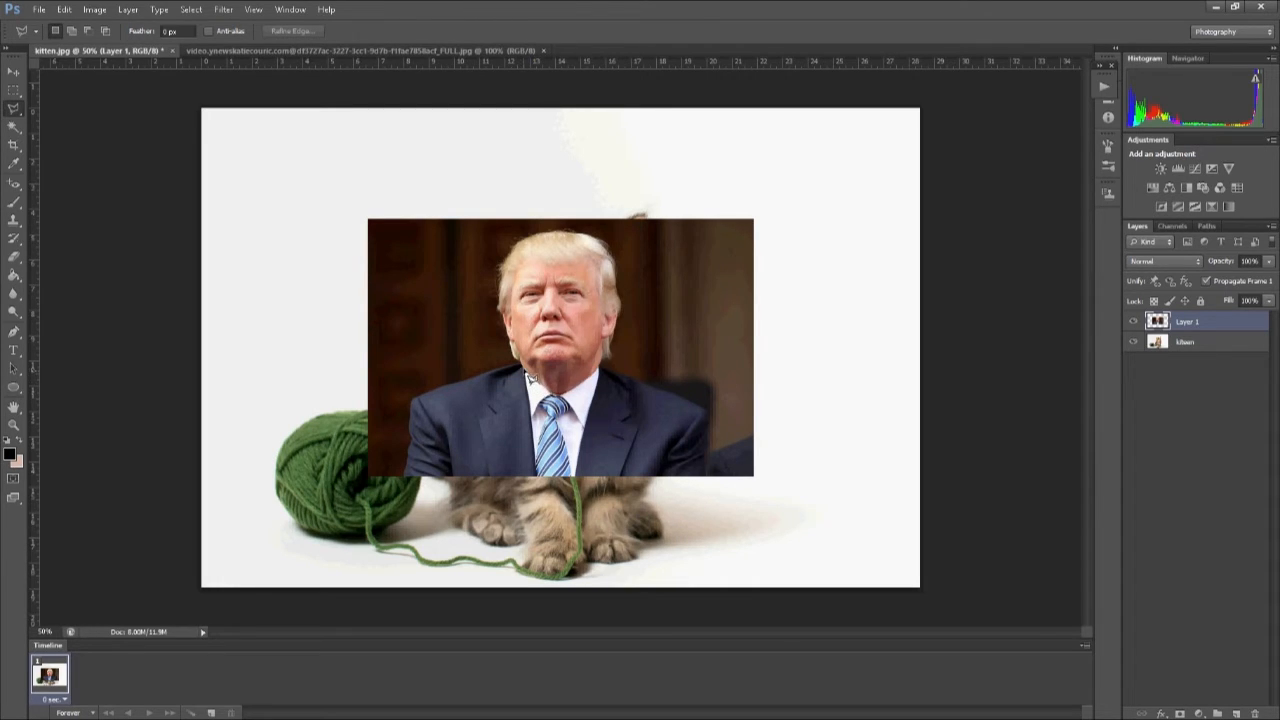
left_click(512, 253)
left_click(519, 242)
left_click(541, 235)
left_click(557, 233)
left_click(586, 235)
left_click(599, 240)
left_click(617, 271)
left_click(615, 288)
left_click(620, 306)
left_click(611, 341)
left_click(607, 355)
left_click(596, 369)
left_click(580, 386)
left_click(564, 392)
left_click(550, 394)
double_click(545, 393)
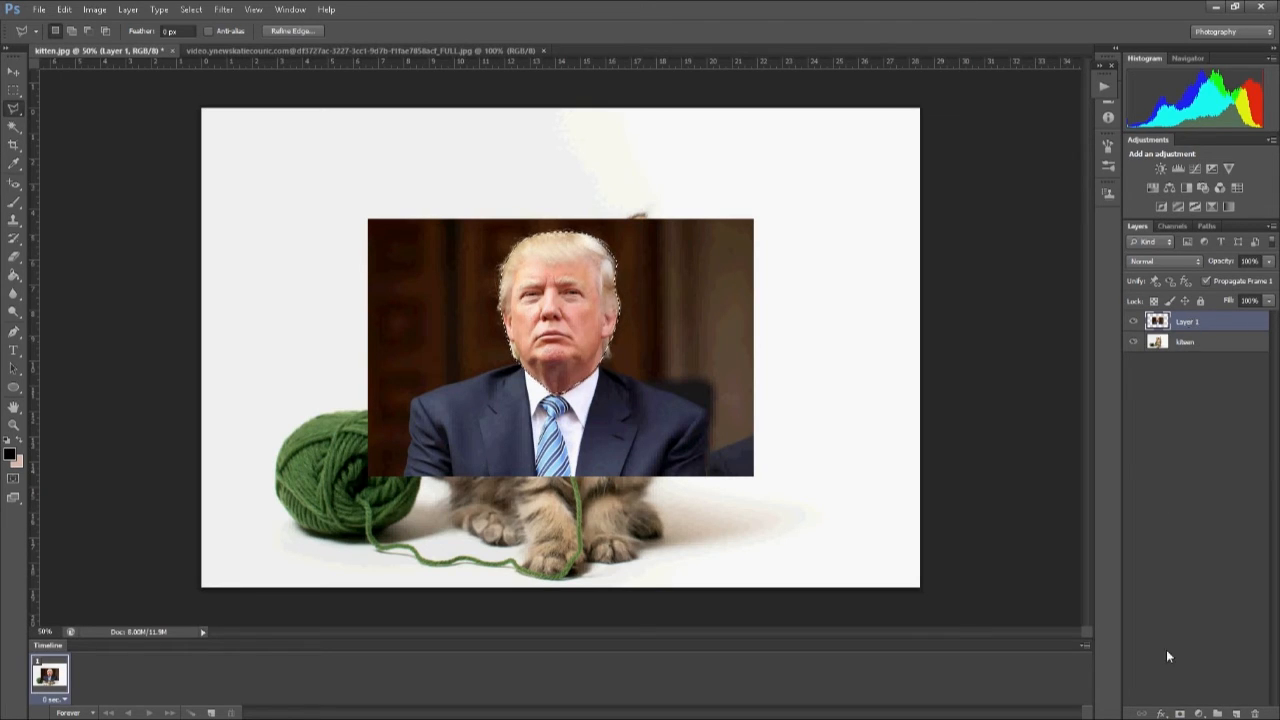
left_click(1180, 713)
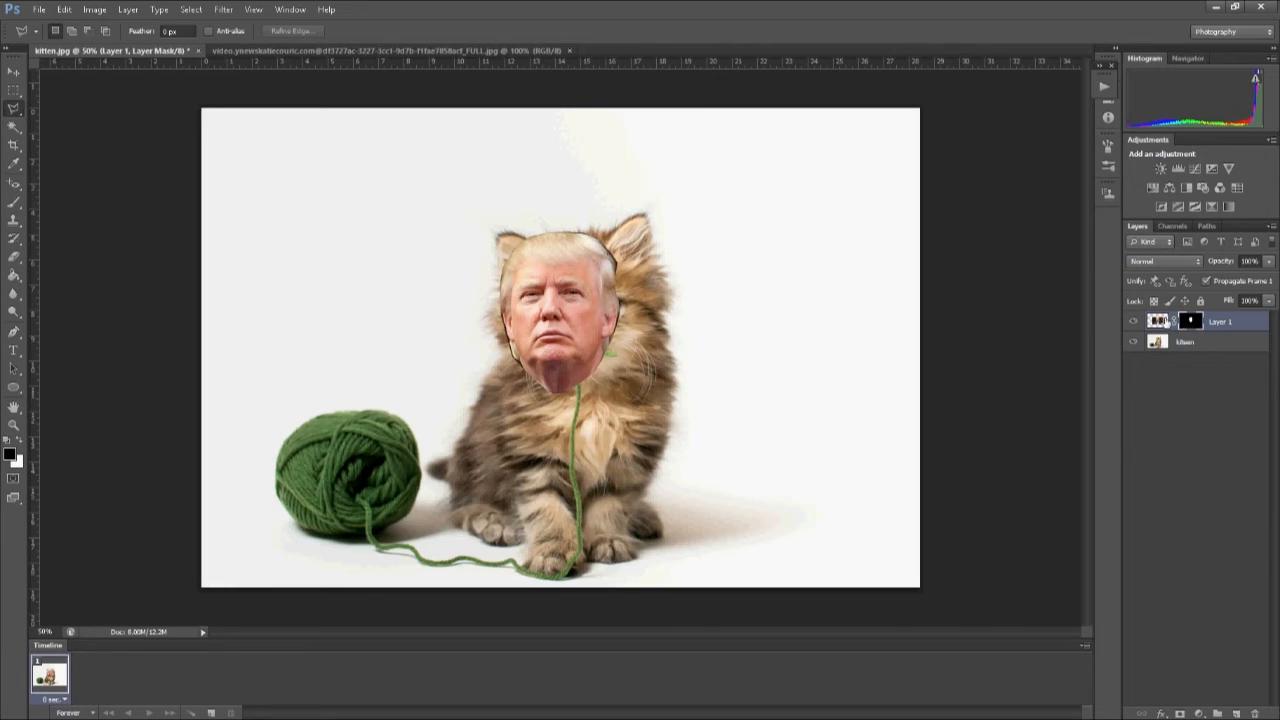
- Examine Layer 1's image and mask thumbnails and the options available for the layer mask
left_click(1157, 321)
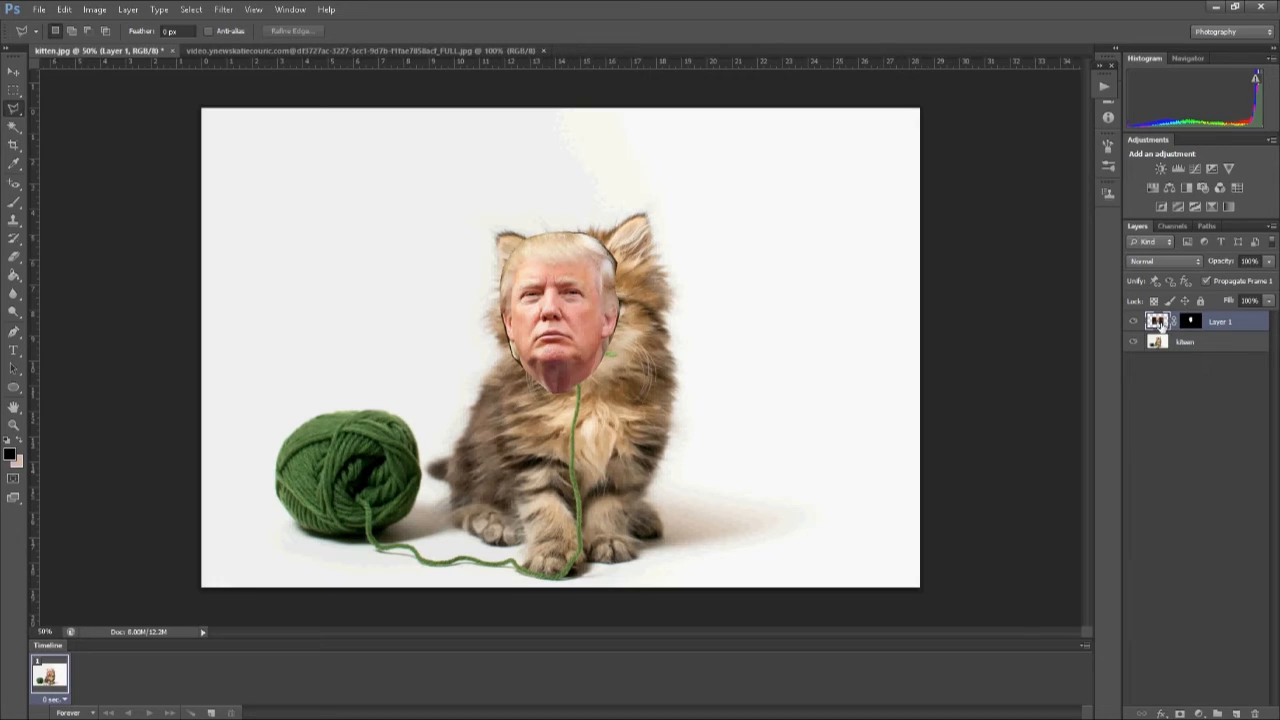
left_click(1190, 323)
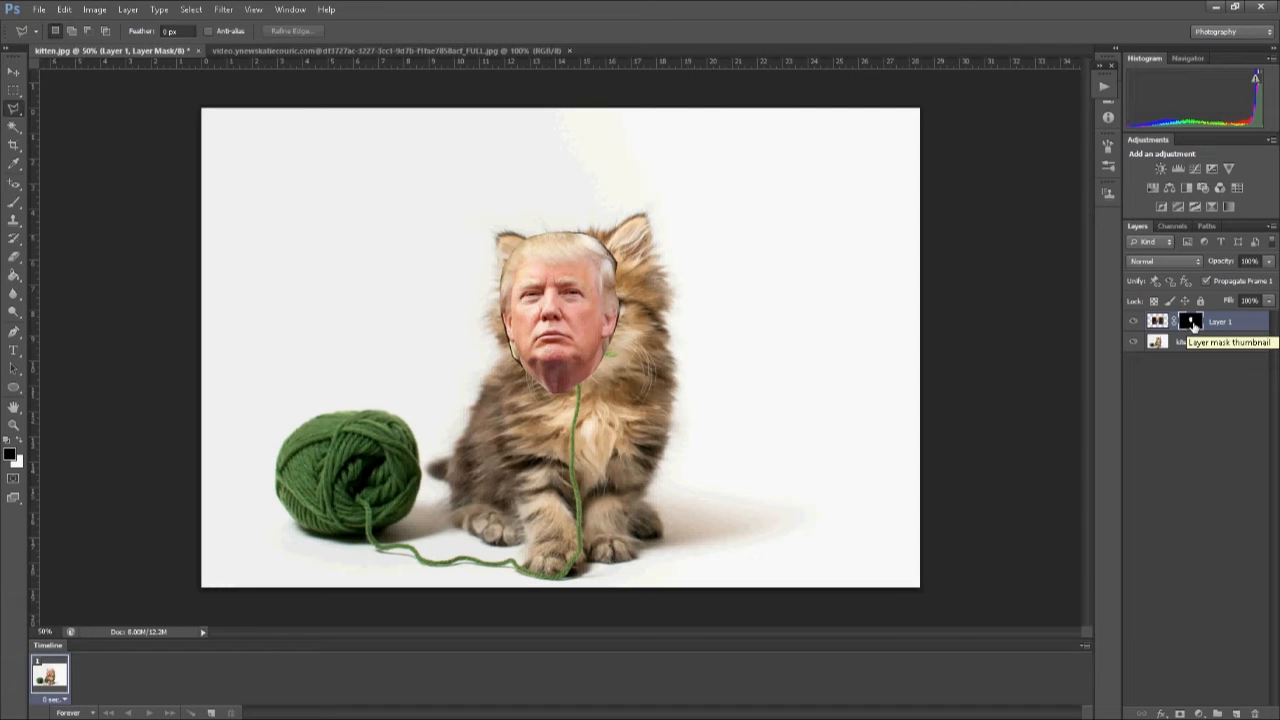
right_click(1192, 325)
left_click(1164, 353)
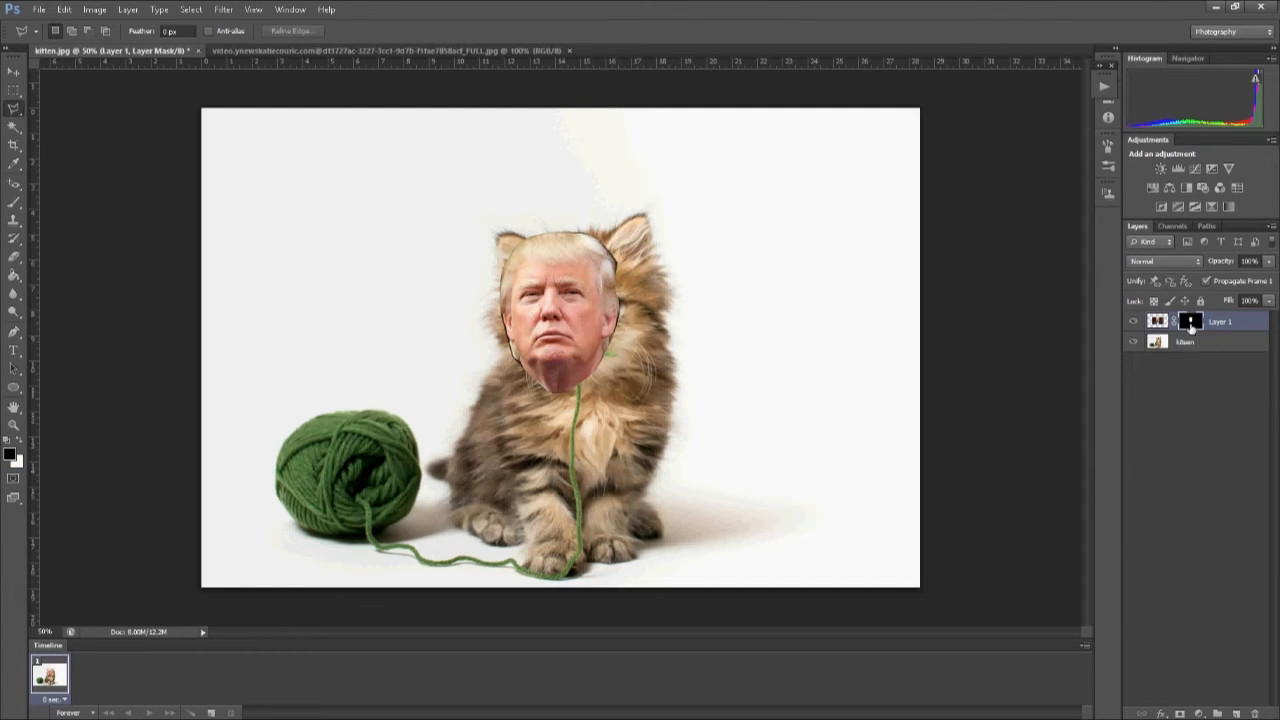
- Position the masked head over the kitten's face, using 62% layer opacity for alignment and restoring 100% opacity
left_click(13, 71)
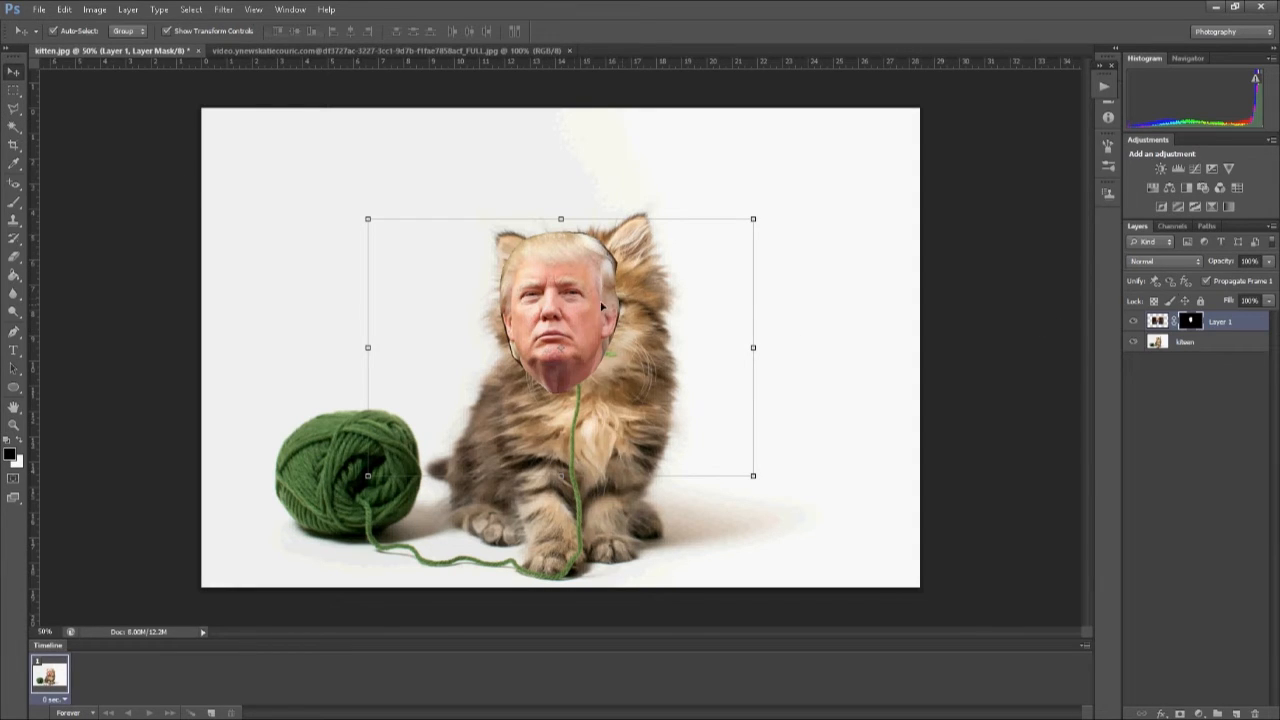
mouse_move(577, 297)
left_mouse_down()
mouse_move(600, 290)
mouse_move(651, 344)
mouse_move(598, 295)
mouse_move(665, 282)
mouse_move(593, 289)
left_mouse_up()
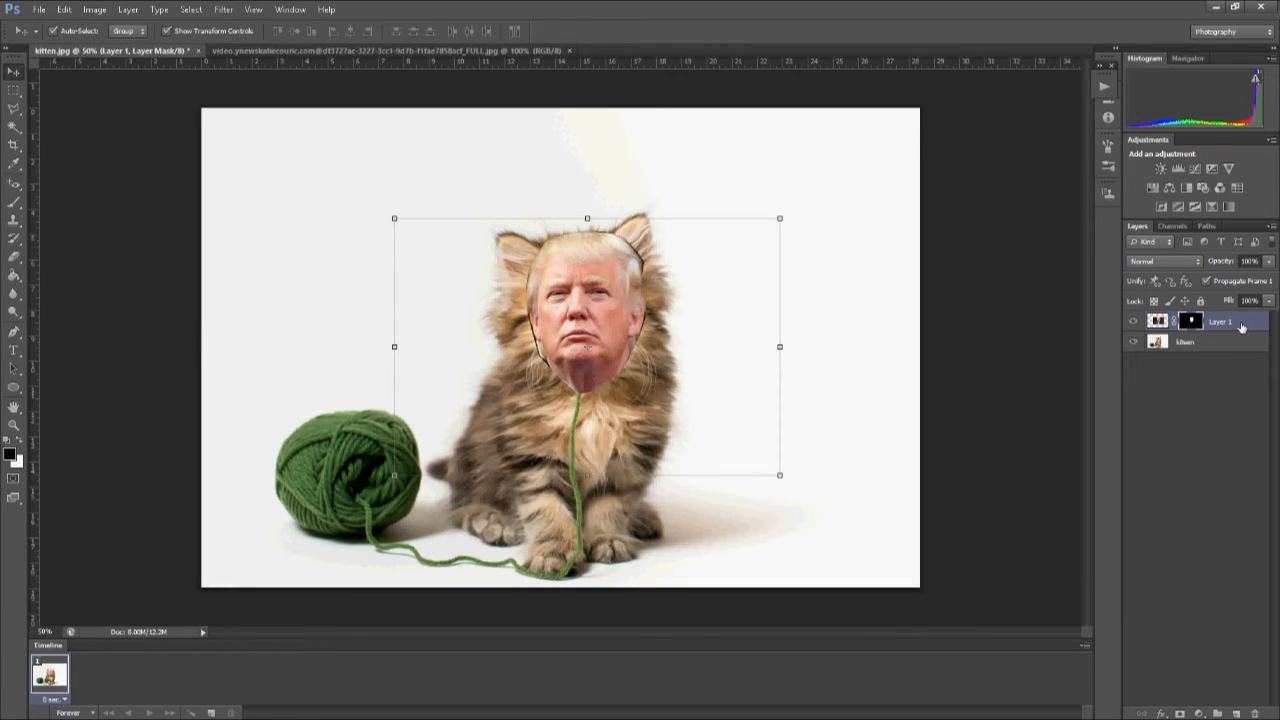
left_click(1157, 321)
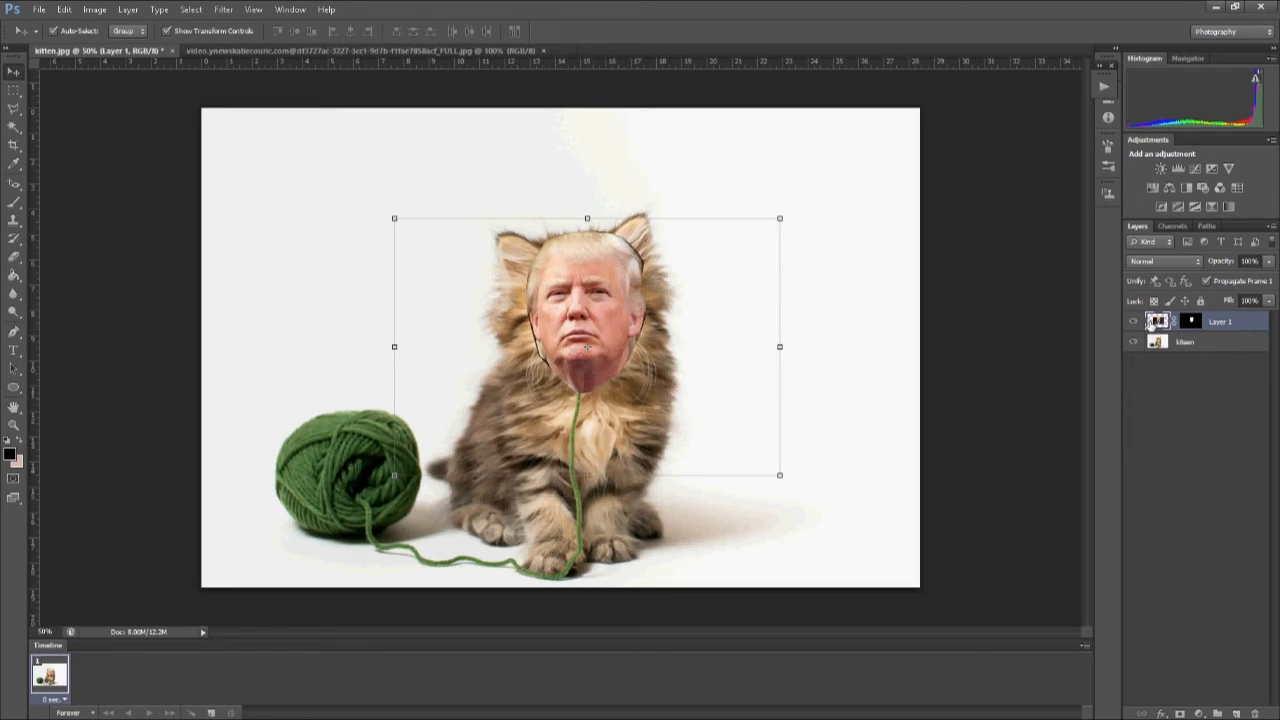
left_click(1268, 262)
left_click_drag(1267, 280, 1241, 280)
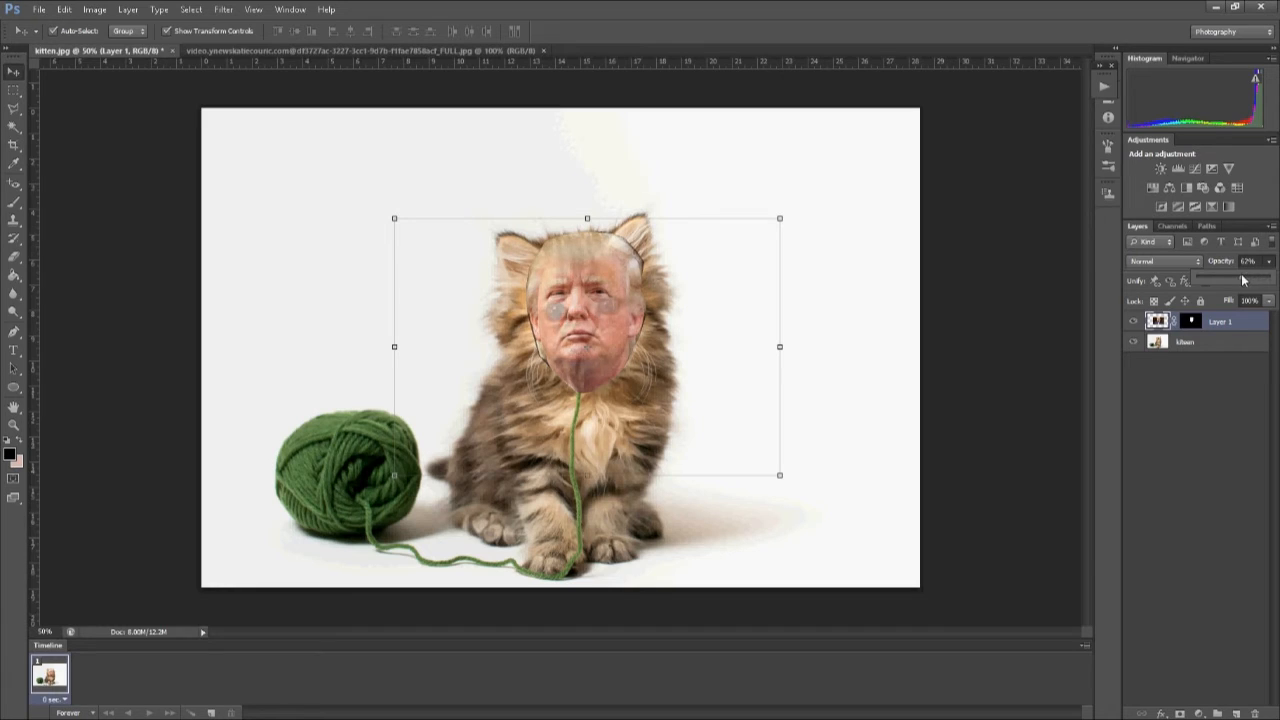
left_click_drag(588, 313, 600, 330)
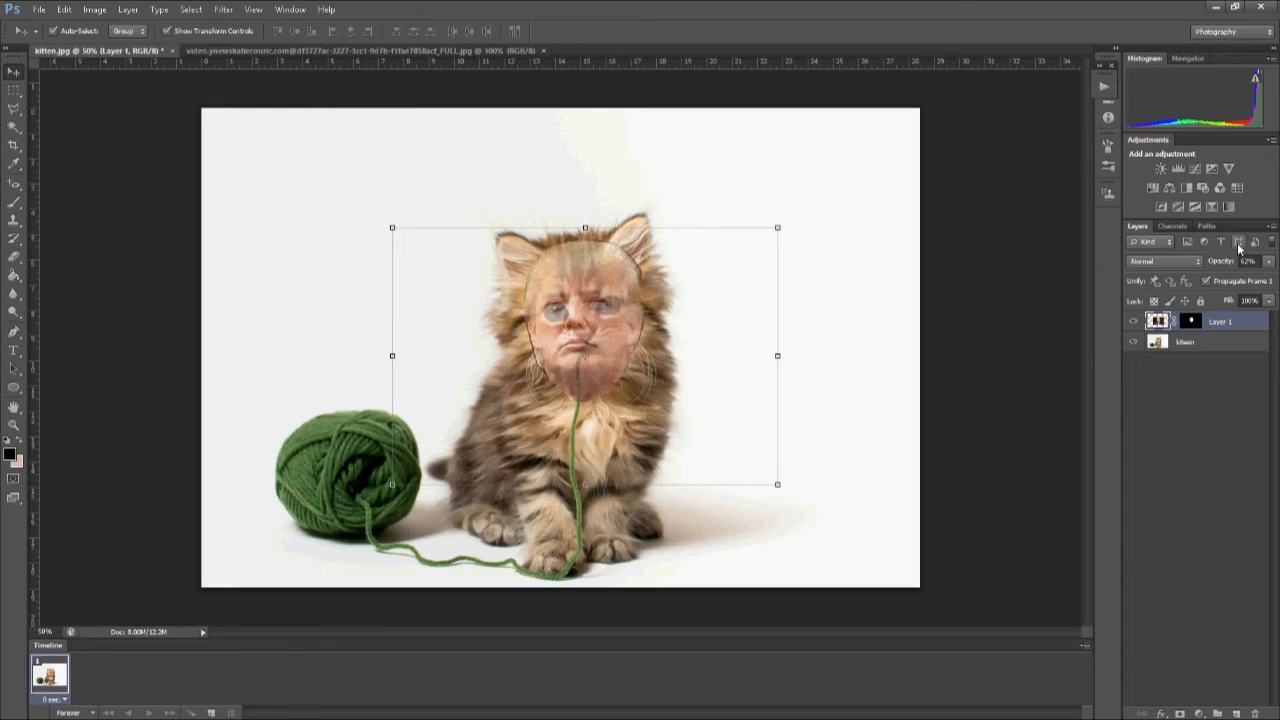
left_click(1268, 261)
left_click_drag(1249, 285, 1276, 282)
- Prepare a black 73 px brush at 19% opacity for painting on Layer 1's mask
left_click(1196, 322)
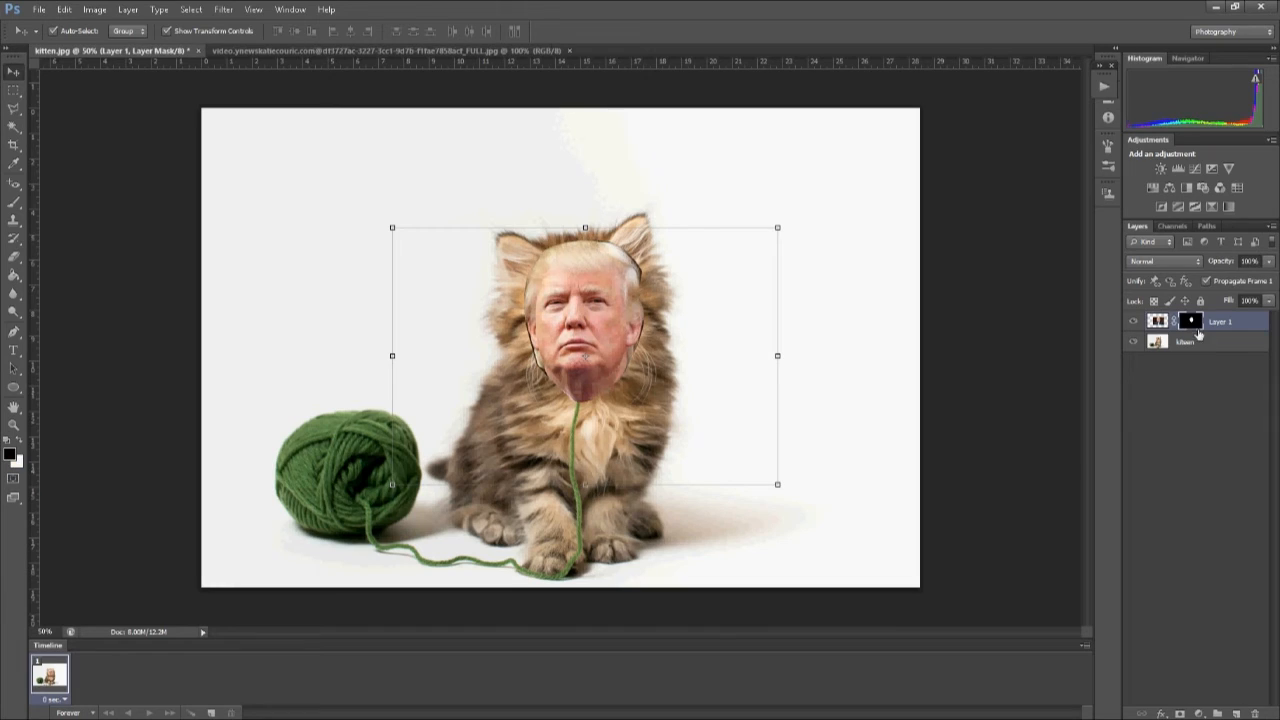
left_click(21, 441)
key("b")
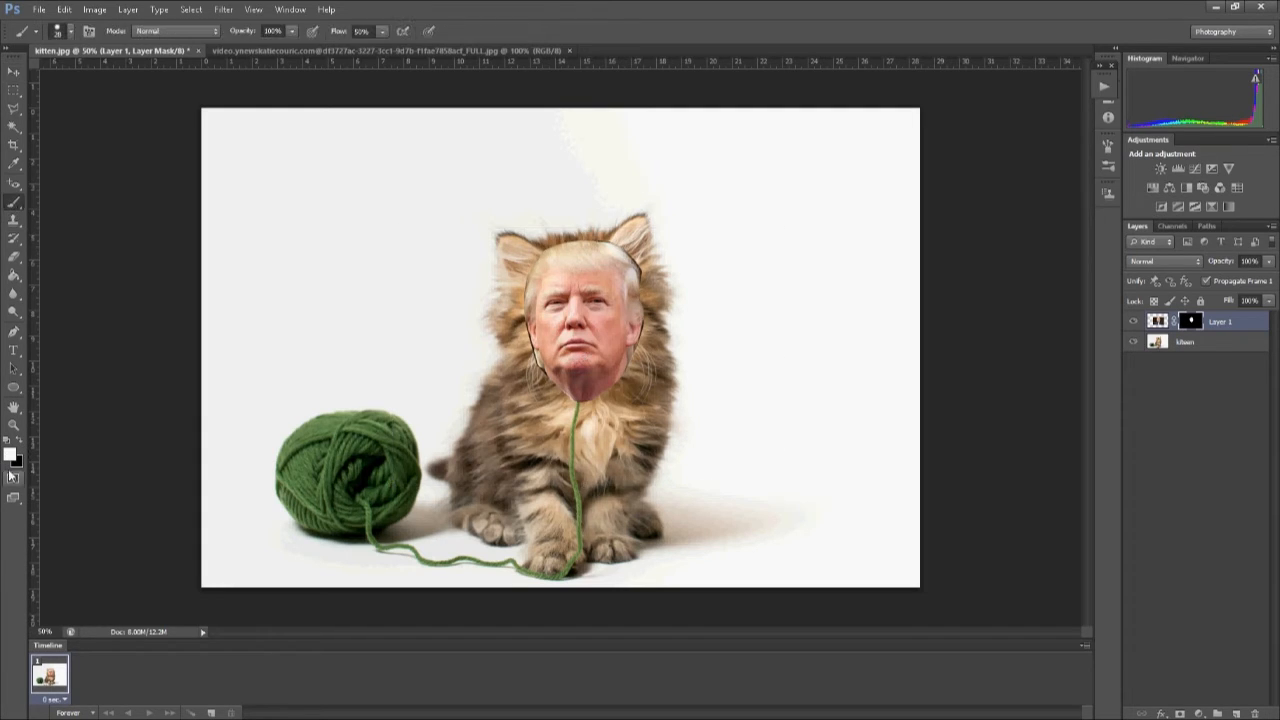
left_click(292, 31)
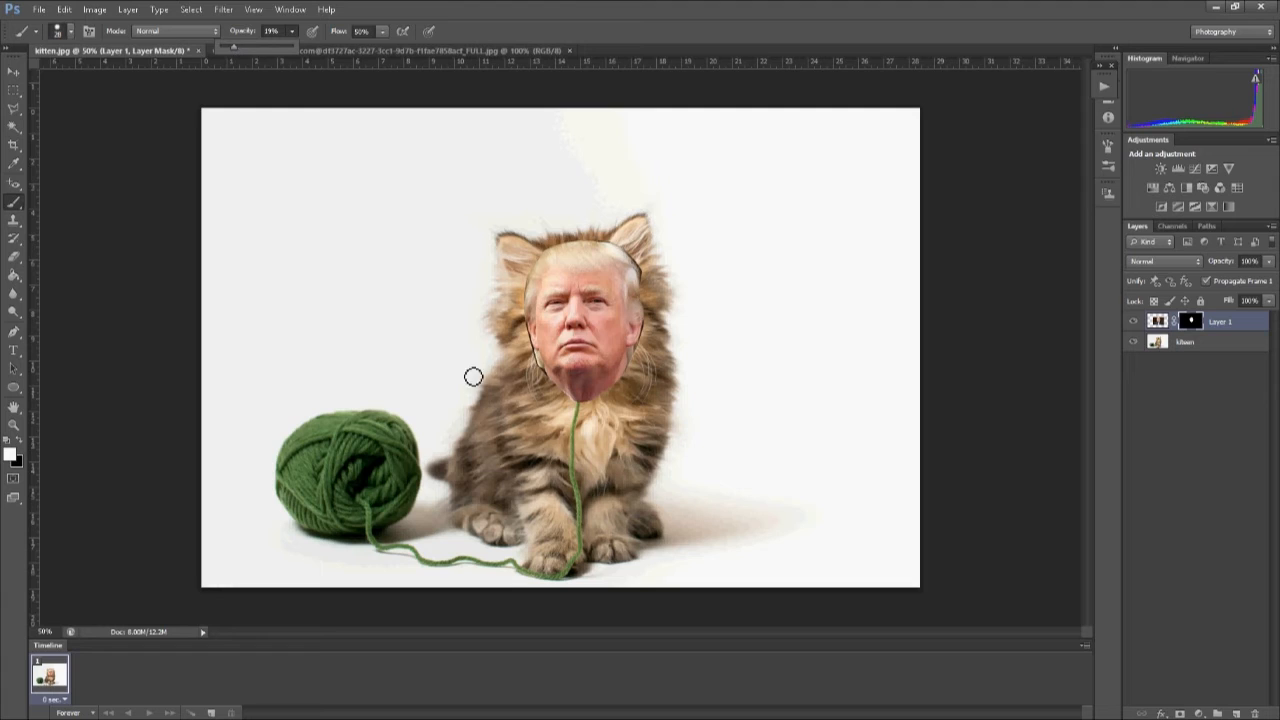
left_click(71, 33)
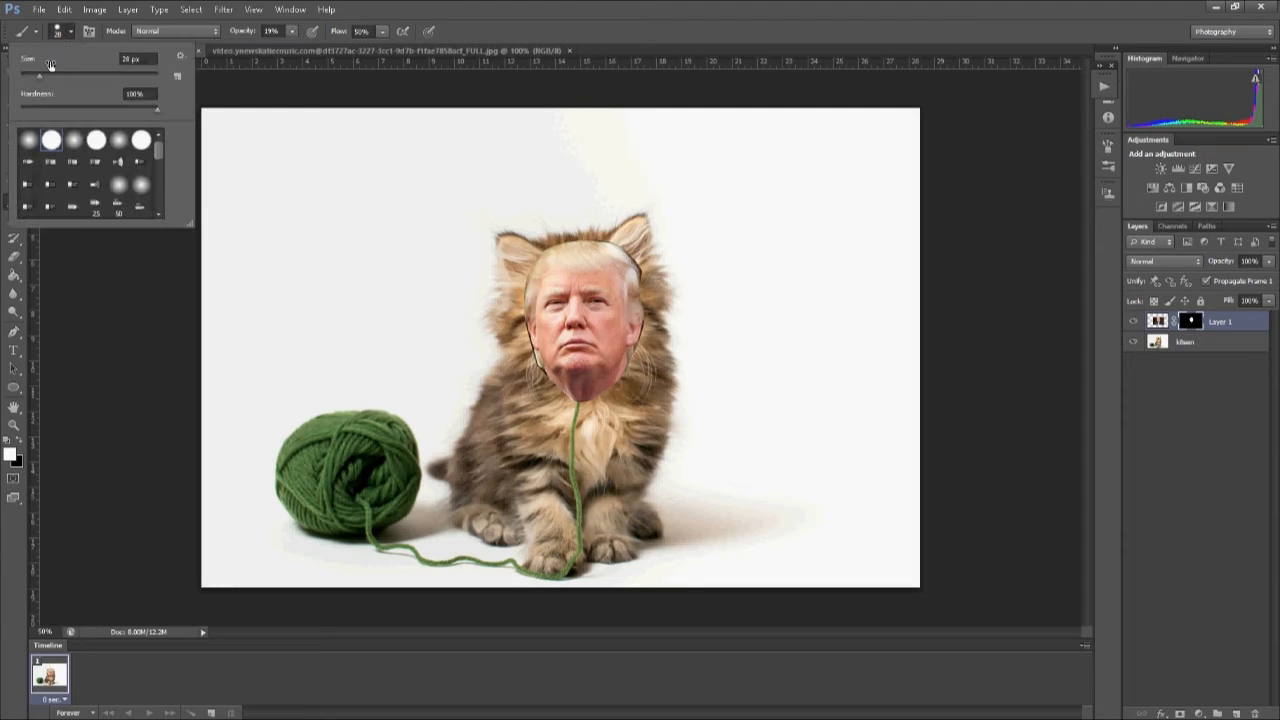
left_click_drag(46, 81, 70, 78)
left_click(21, 442)
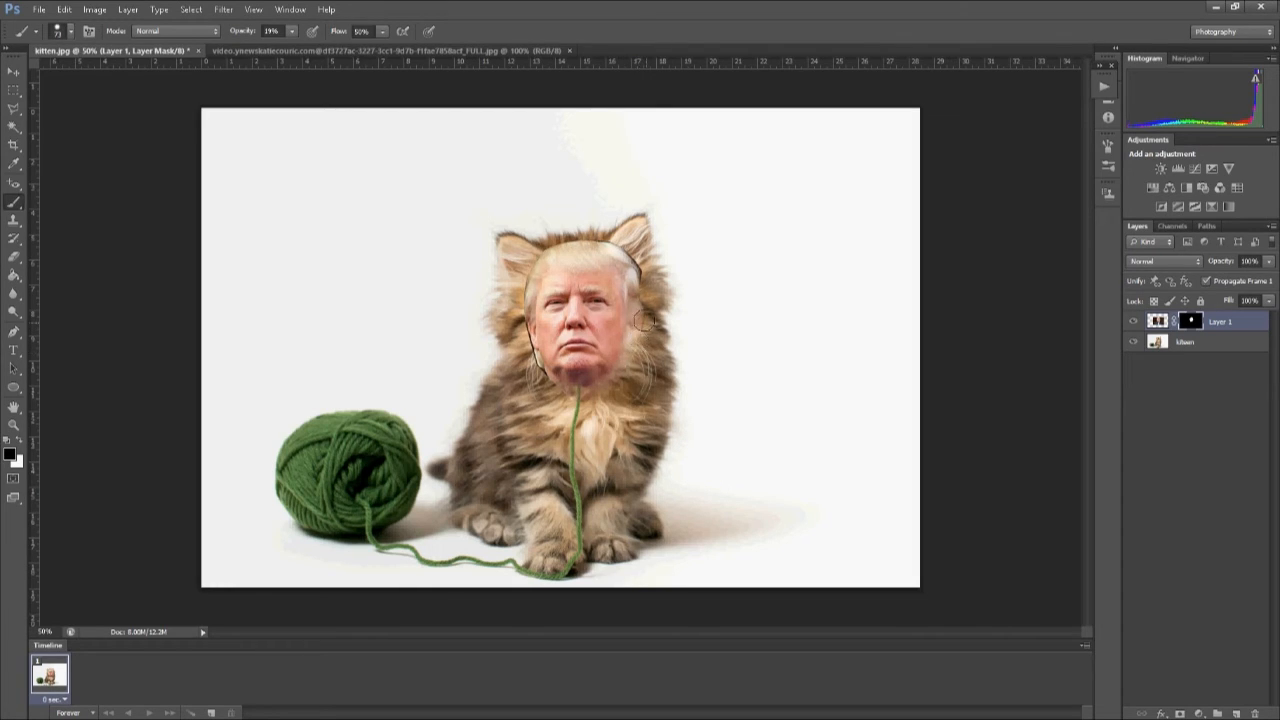
- Paint black on the mask around the head's edges to blend them into the fur, and white to restore the over-erased cheek
mouse_move(640, 292)
left_mouse_down()
mouse_move(565, 236)
mouse_move(560, 247)
mouse_move(594, 249)
mouse_move(577, 258)
mouse_move(556, 242)
mouse_move(600, 244)
mouse_move(532, 250)
mouse_move(525, 264)
left_mouse_up()
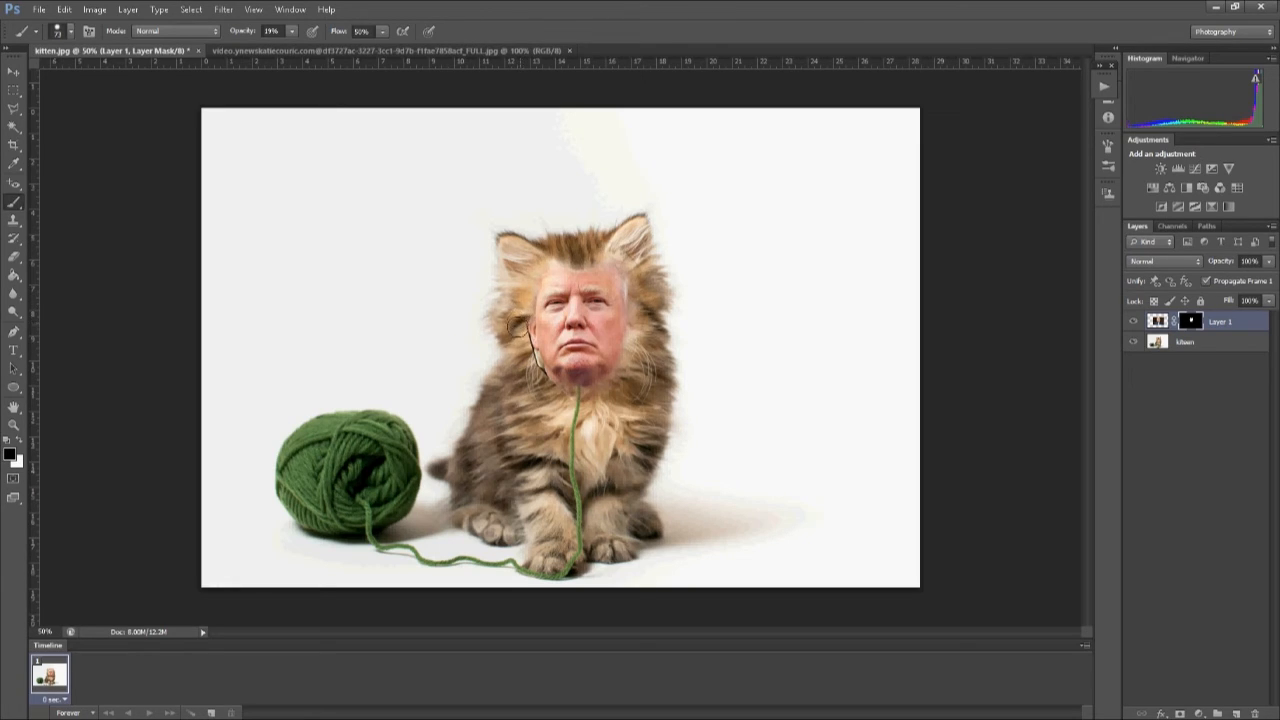
key("ctrl+z")
mouse_move(577, 391)
left_mouse_down()
mouse_move(612, 374)
mouse_move(600, 360)
left_mouse_up()
left_click_drag(613, 258, 639, 267)
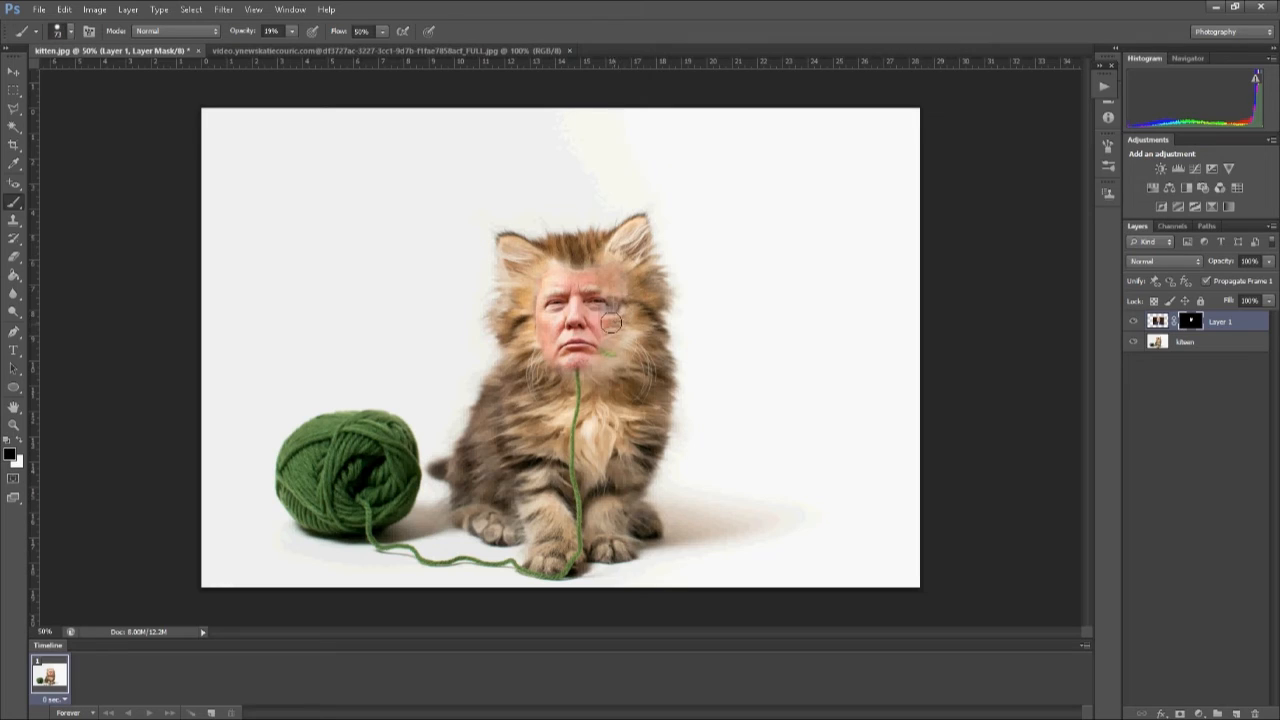
left_click(18, 441)
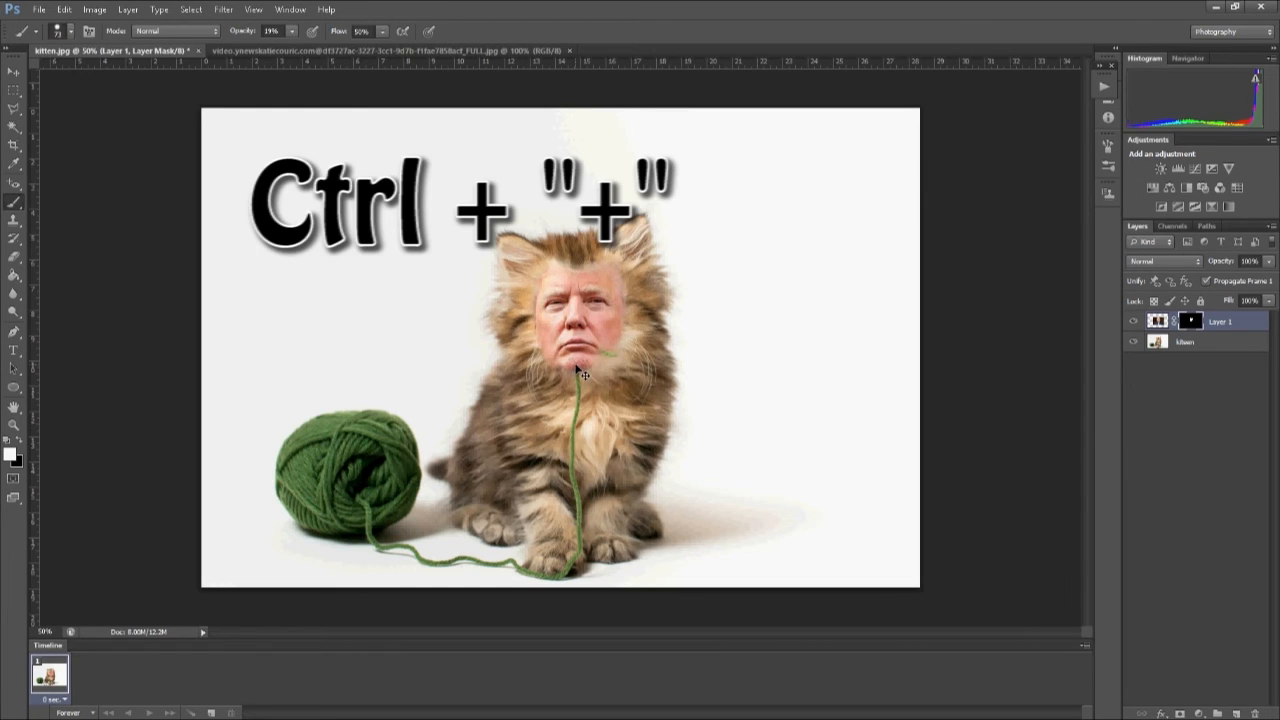
- Lower Layer 1's opacity to 26% to expose the kitten's mouth and the green yarn beneath the face
key("ctrl+plus")
key("ctrl+plus")
key("ctrl+plus")
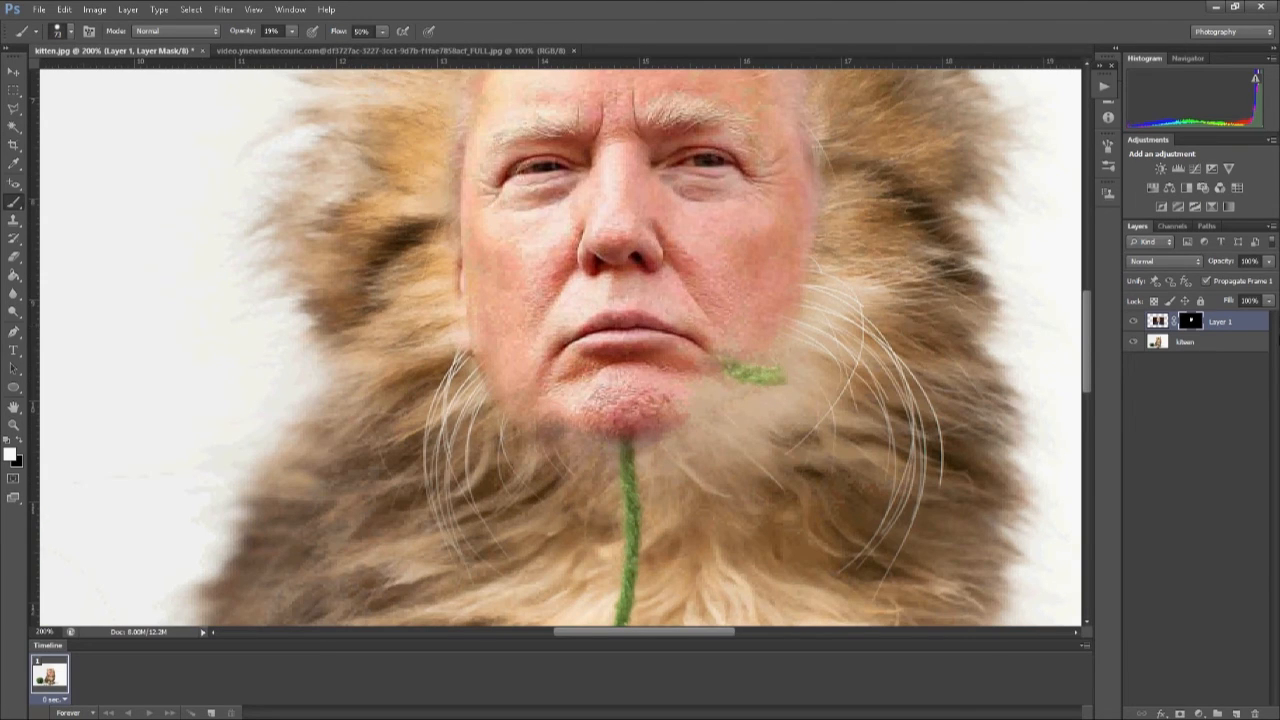
left_click(1157, 321)
left_click(1266, 264)
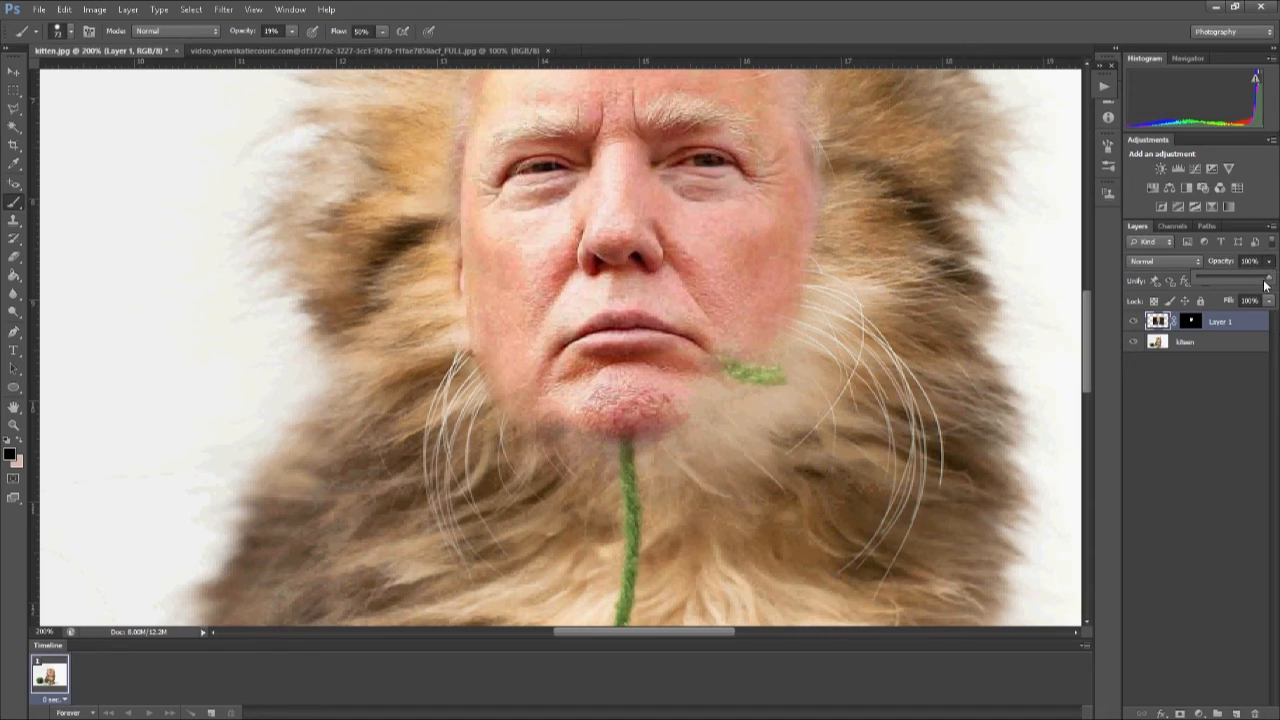
left_click_drag(1266, 285, 1216, 275)
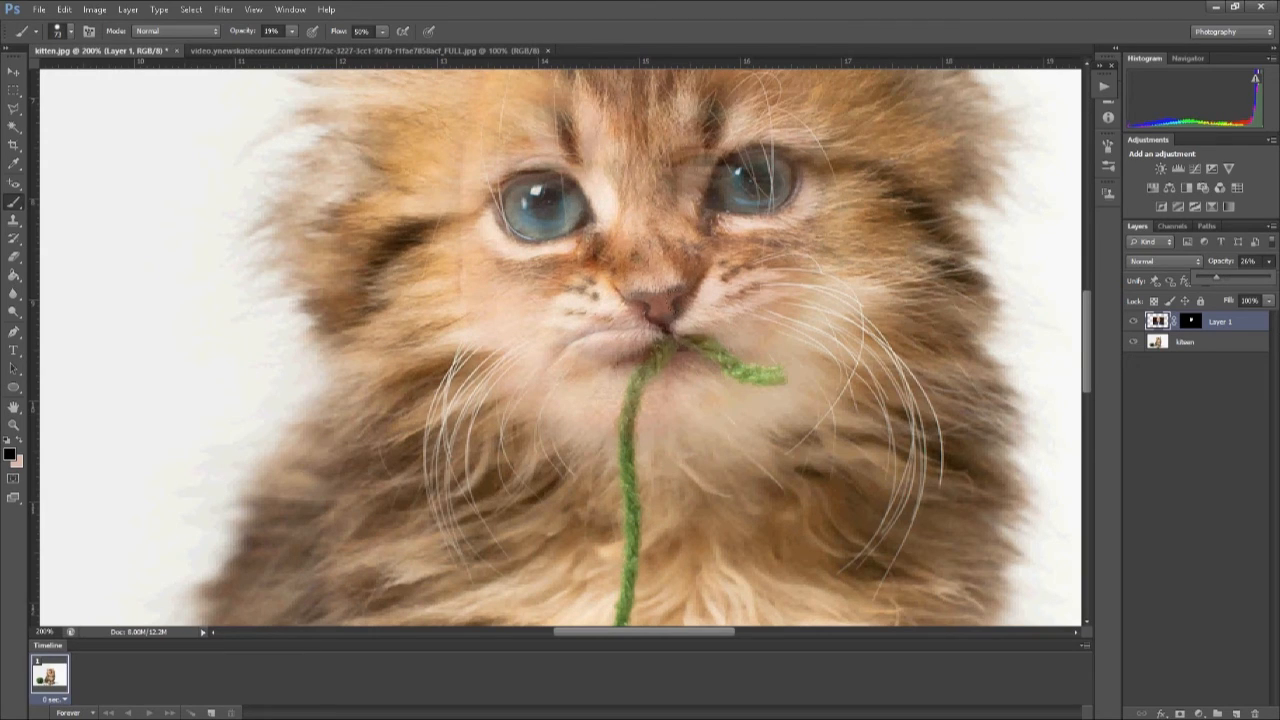
- Outline the green yarn hanging from the kitten's mouth with the Polygonal Lasso
left_click(15, 110)
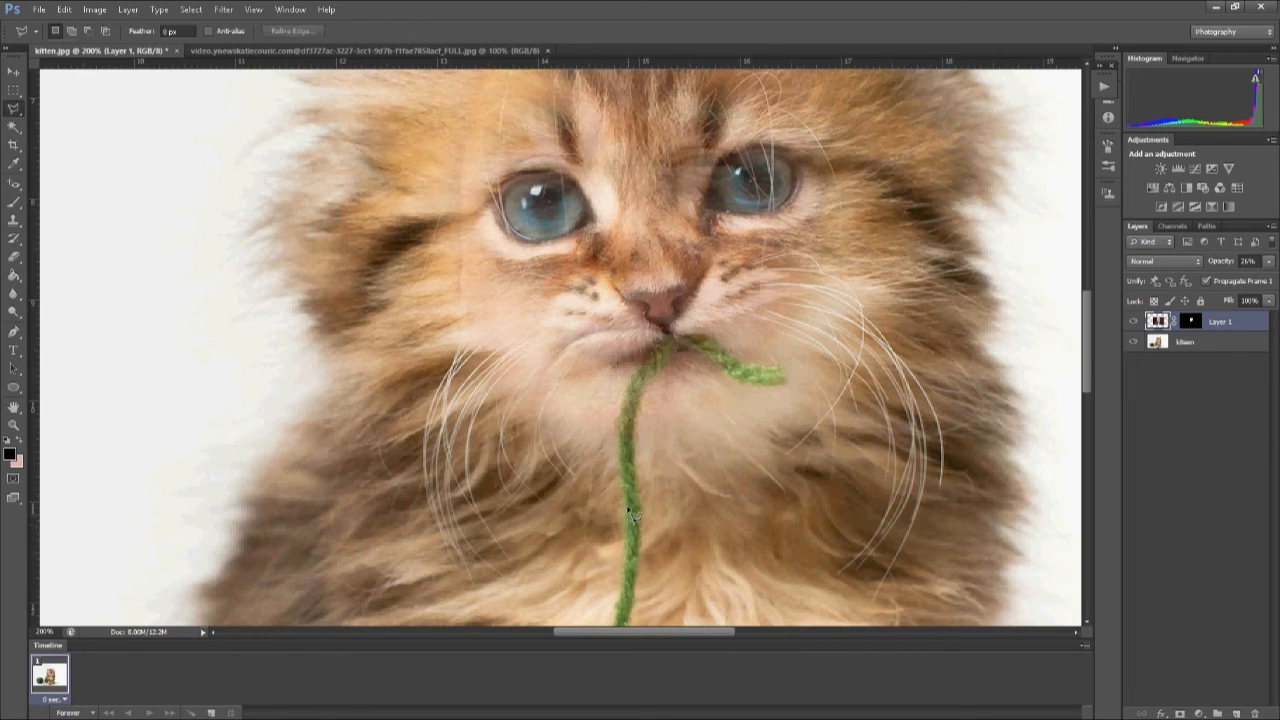
left_click(619, 437)
left_click(622, 405)
left_click(672, 342)
left_click(720, 348)
left_click(789, 377)
double_click(631, 530)
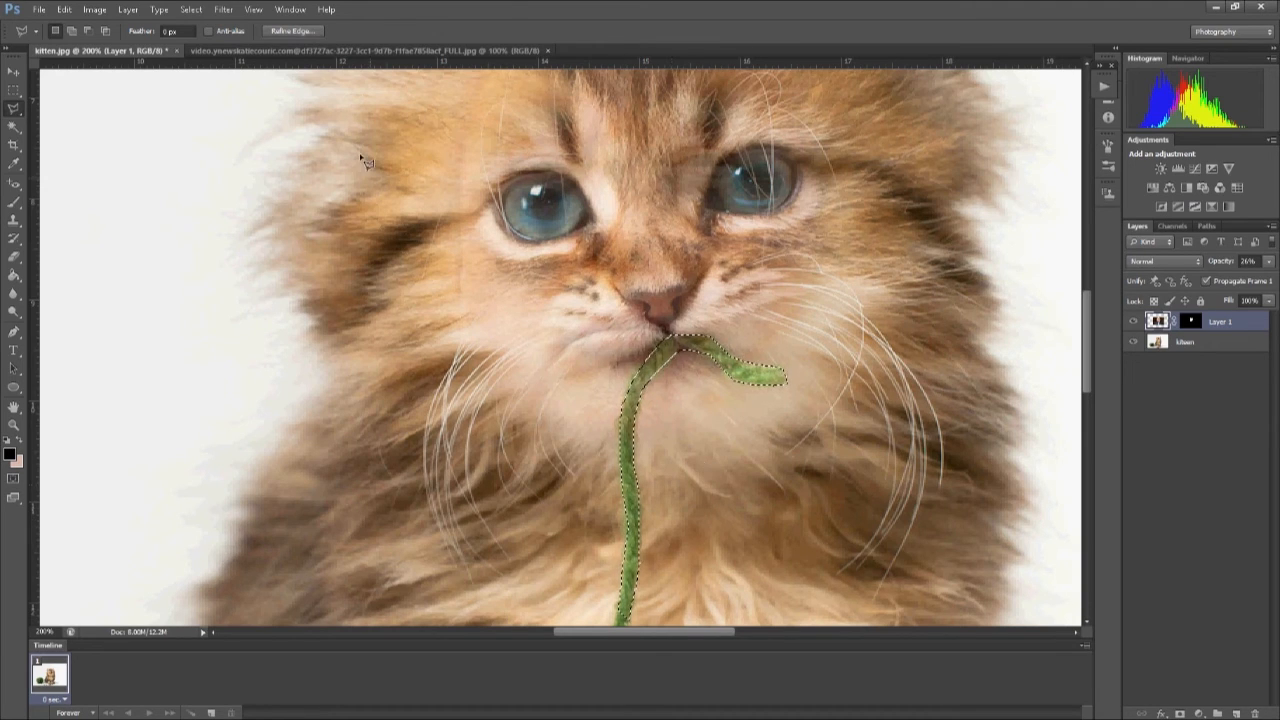
- Refine the yarn selection's edge by reducing its smoothing to about half and output the result as a selection
left_click(191, 10)
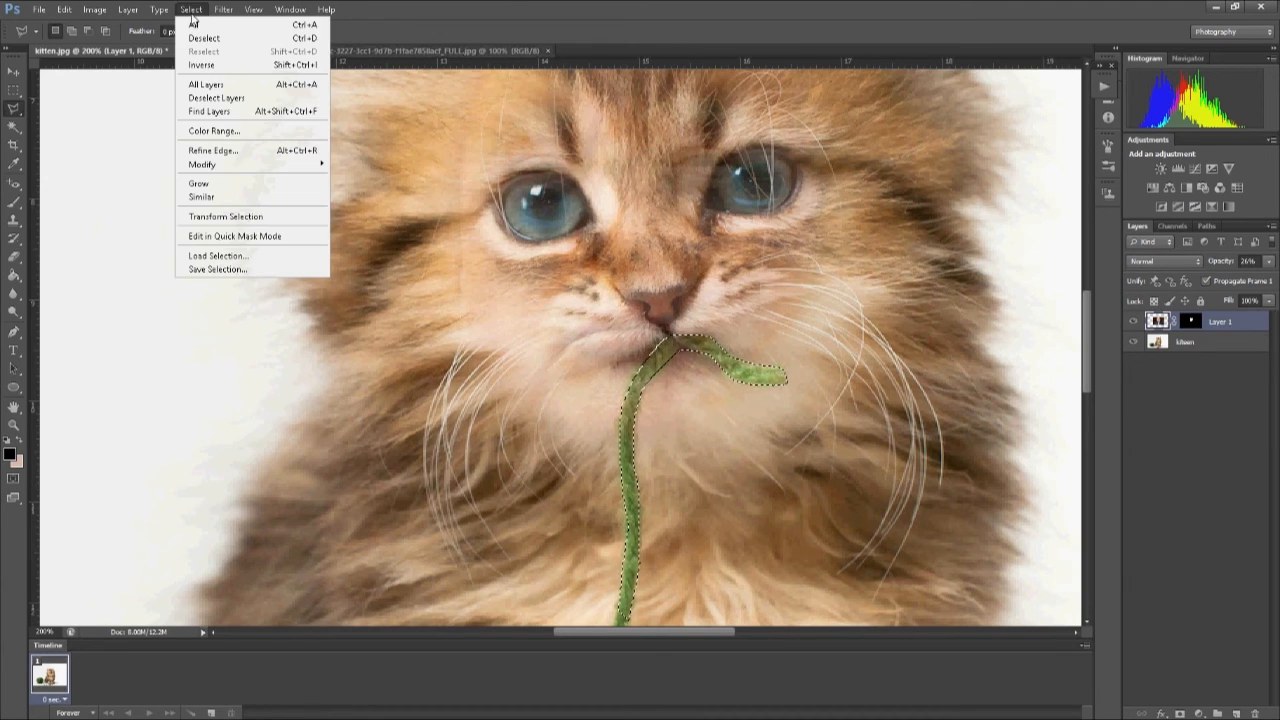
left_click(213, 150)
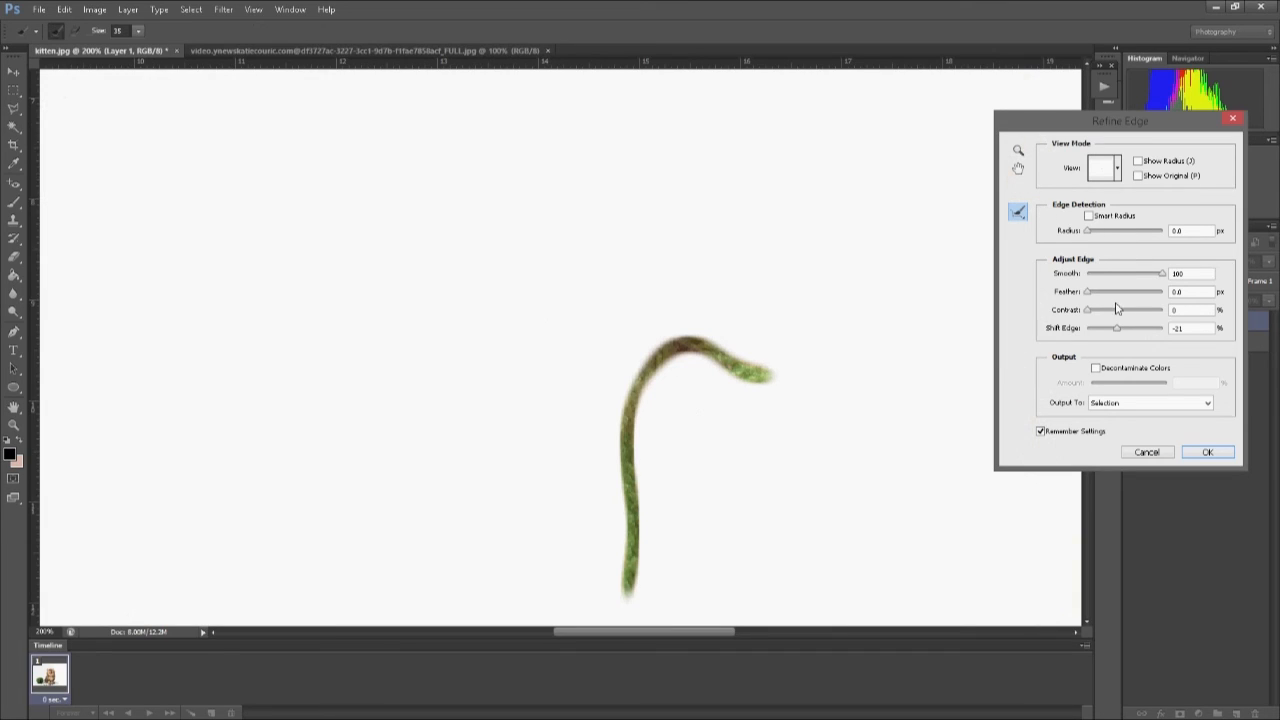
left_click_drag(1164, 274, 1127, 280)
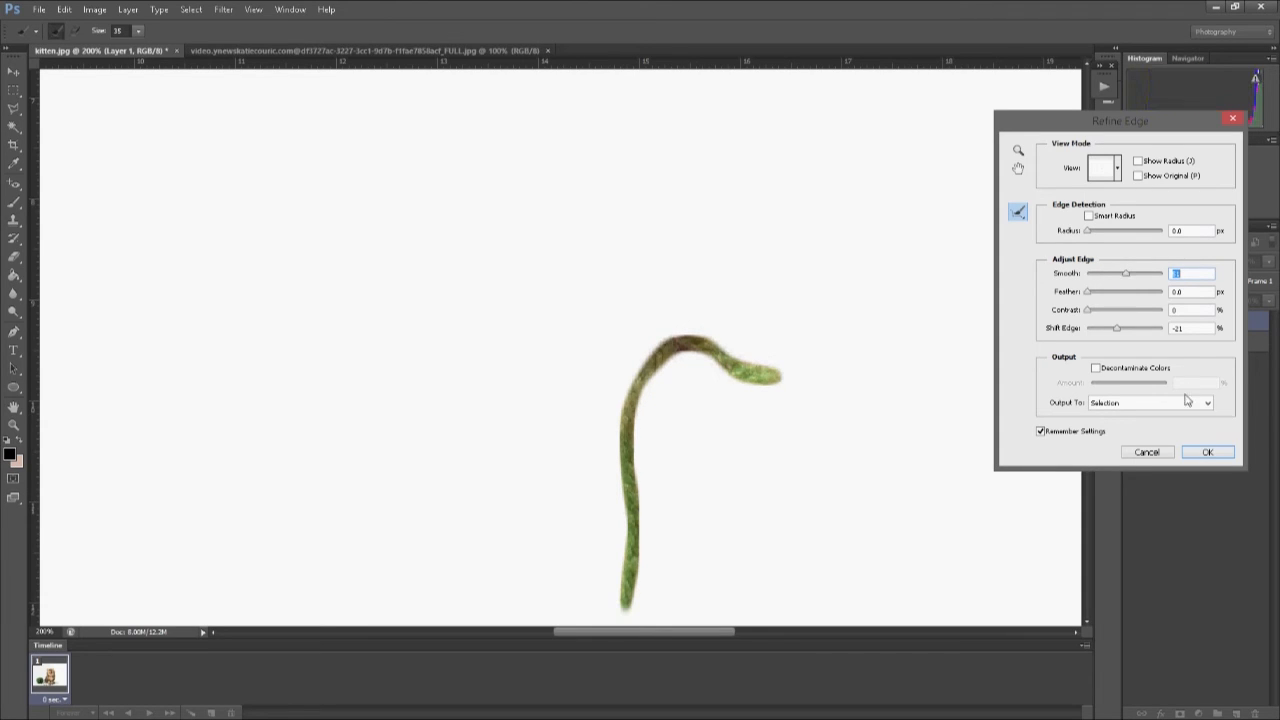
left_click(1205, 452)
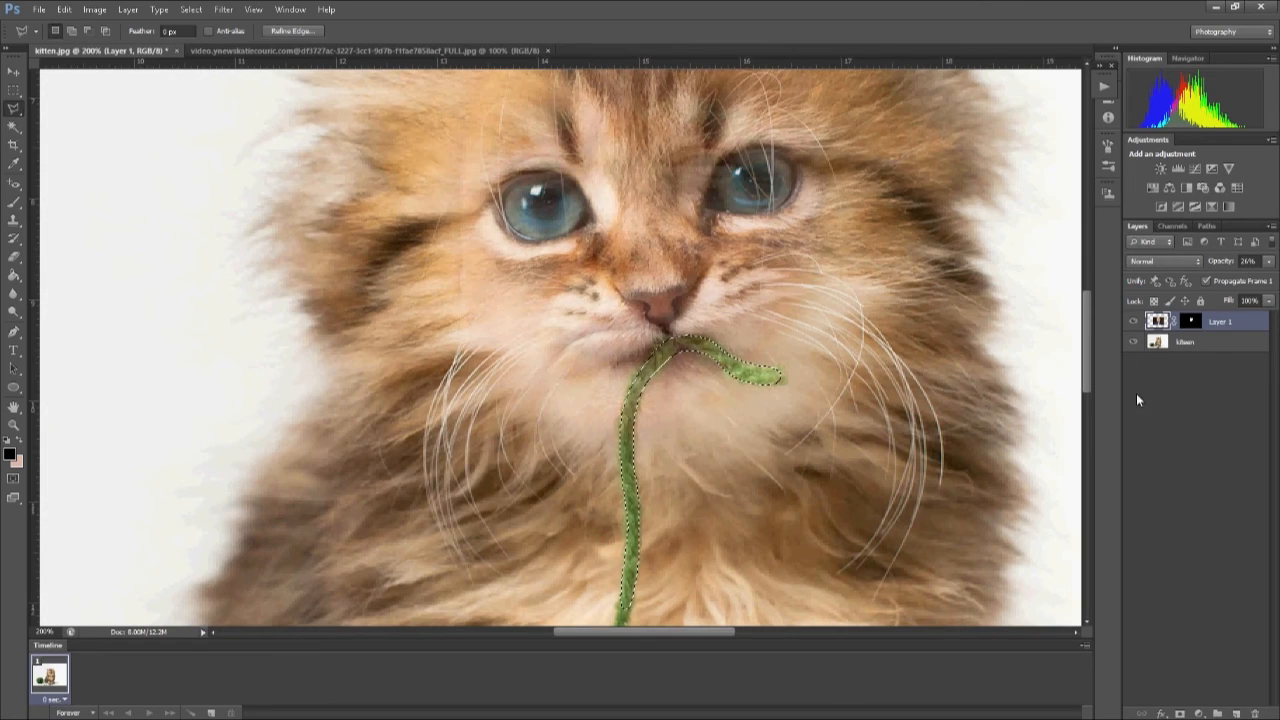
- Restore Layer 1's opacity to 100% while keeping the yarn selection active
left_click(1190, 321)
left_click(1222, 324)
left_click(1271, 261)
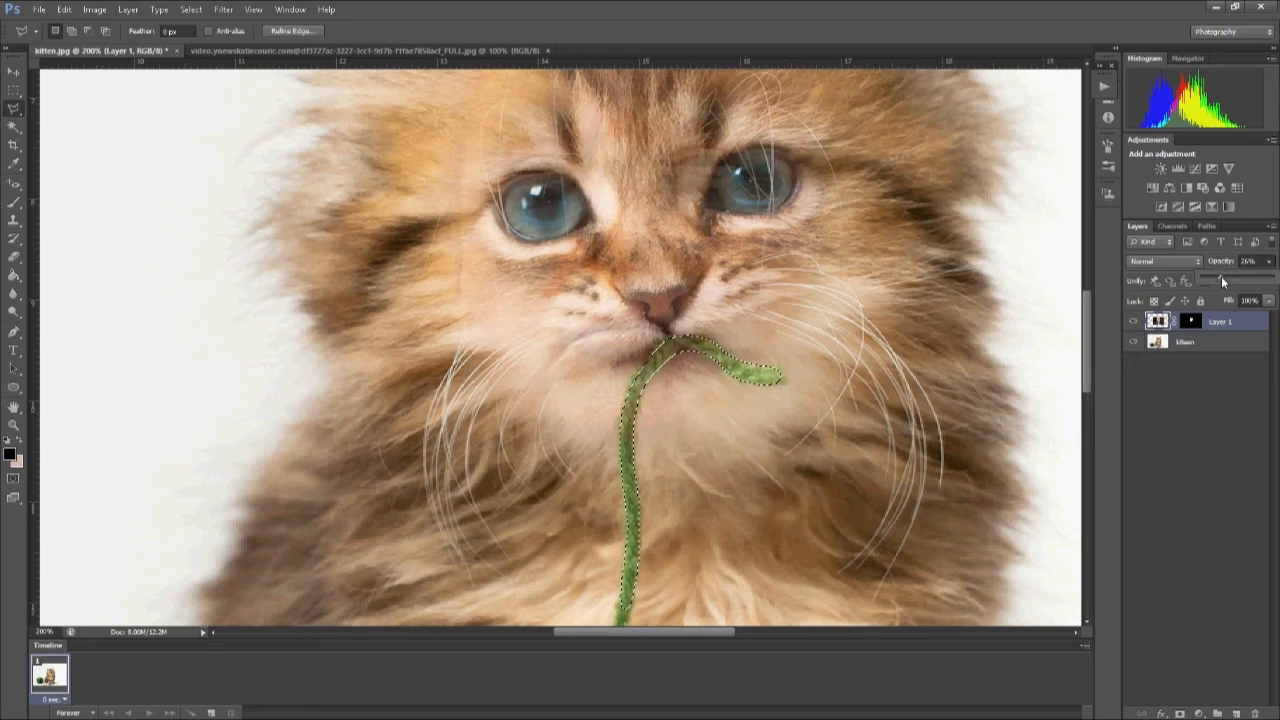
left_click_drag(1234, 277, 1256, 281)
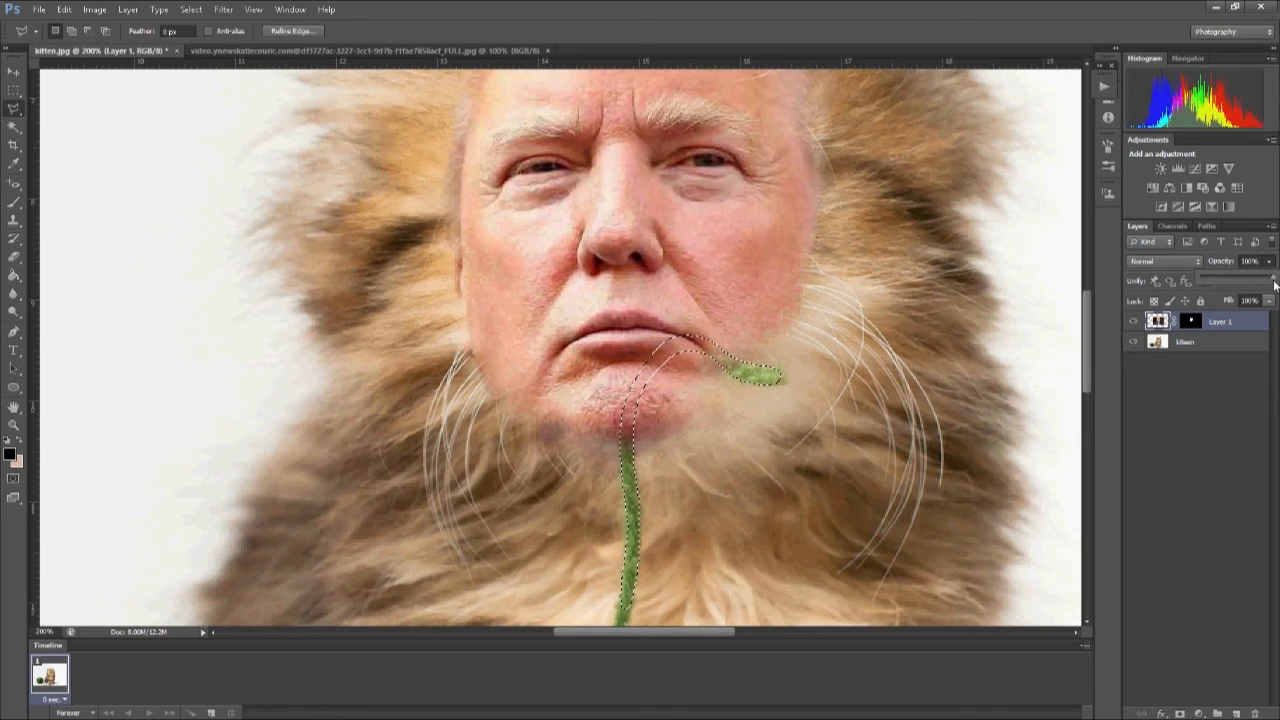
left_click(1224, 326)
- Paint black inside the yarn selection on Layer 1's mask to reveal the yarn over the chin, and clear the selection
left_click(1192, 322)
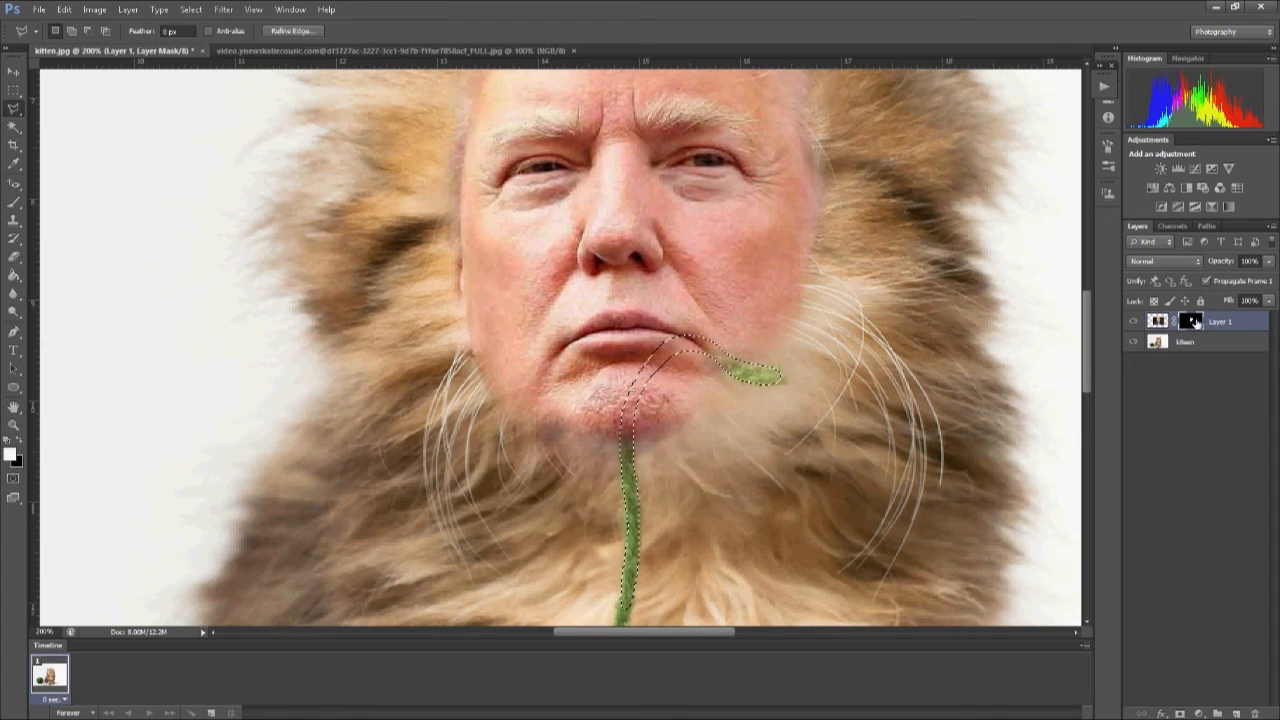
left_click(21, 441)
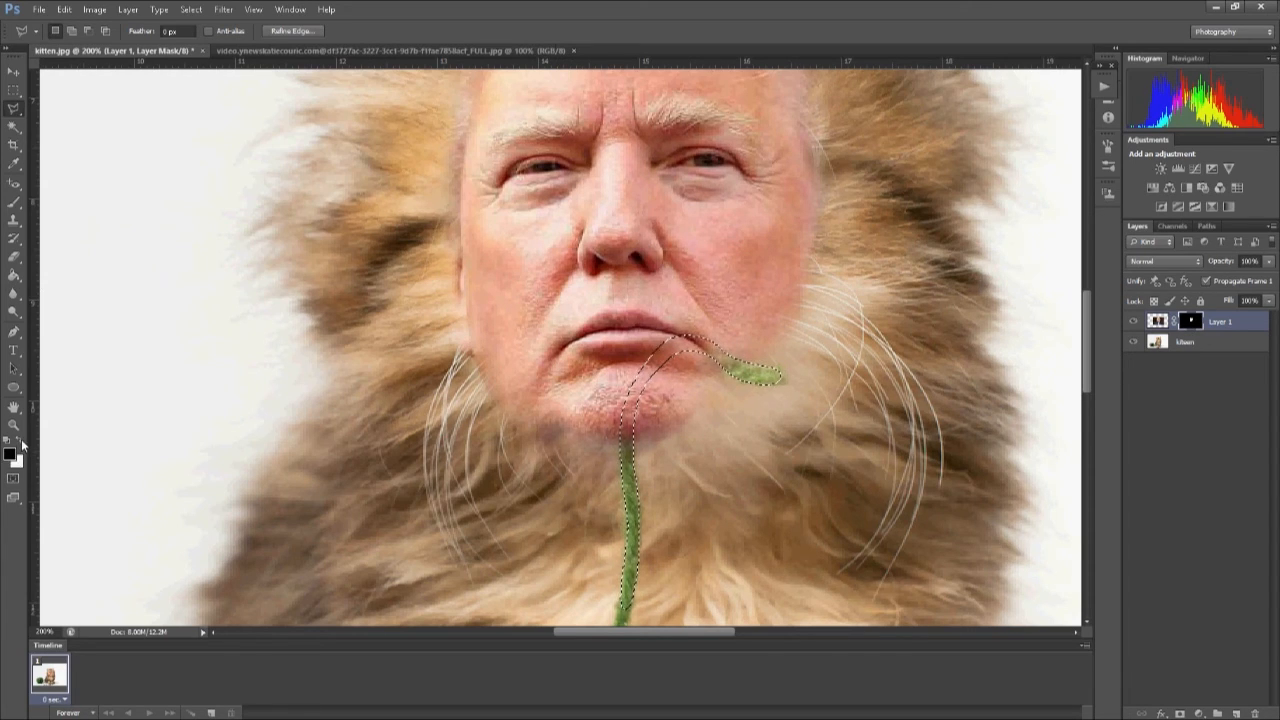
left_click(14, 202)
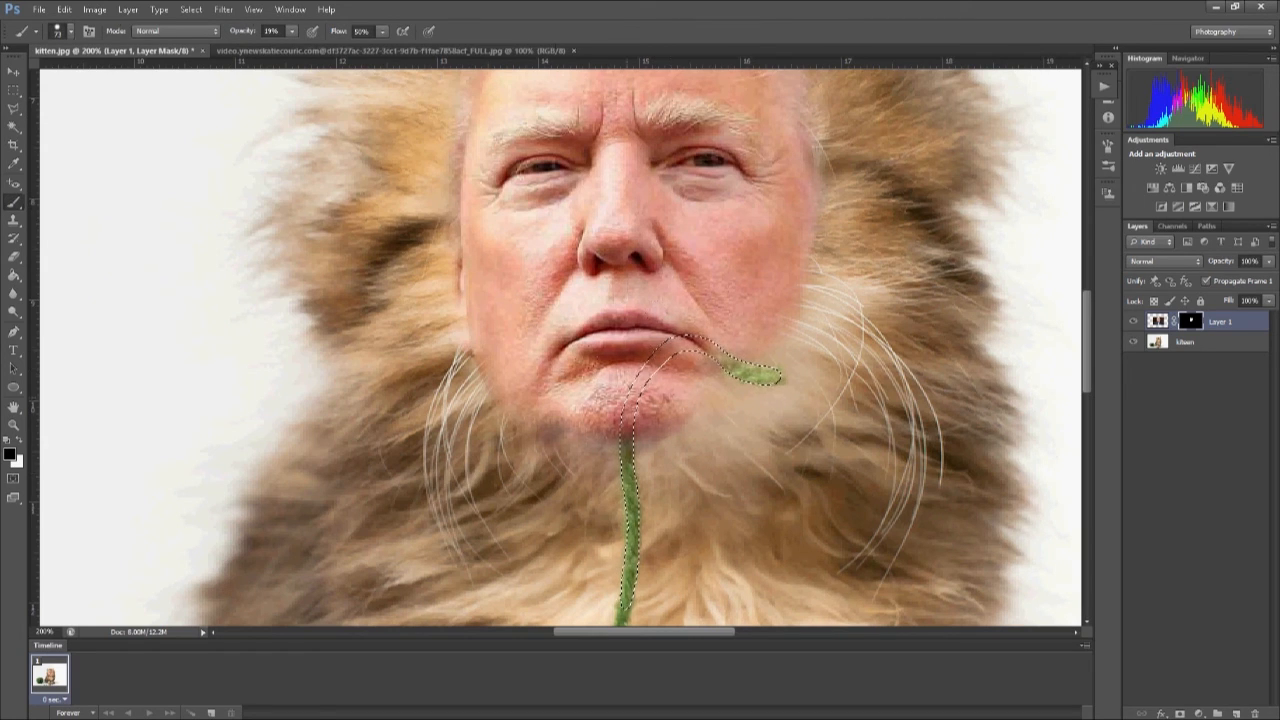
left_click(13, 74)
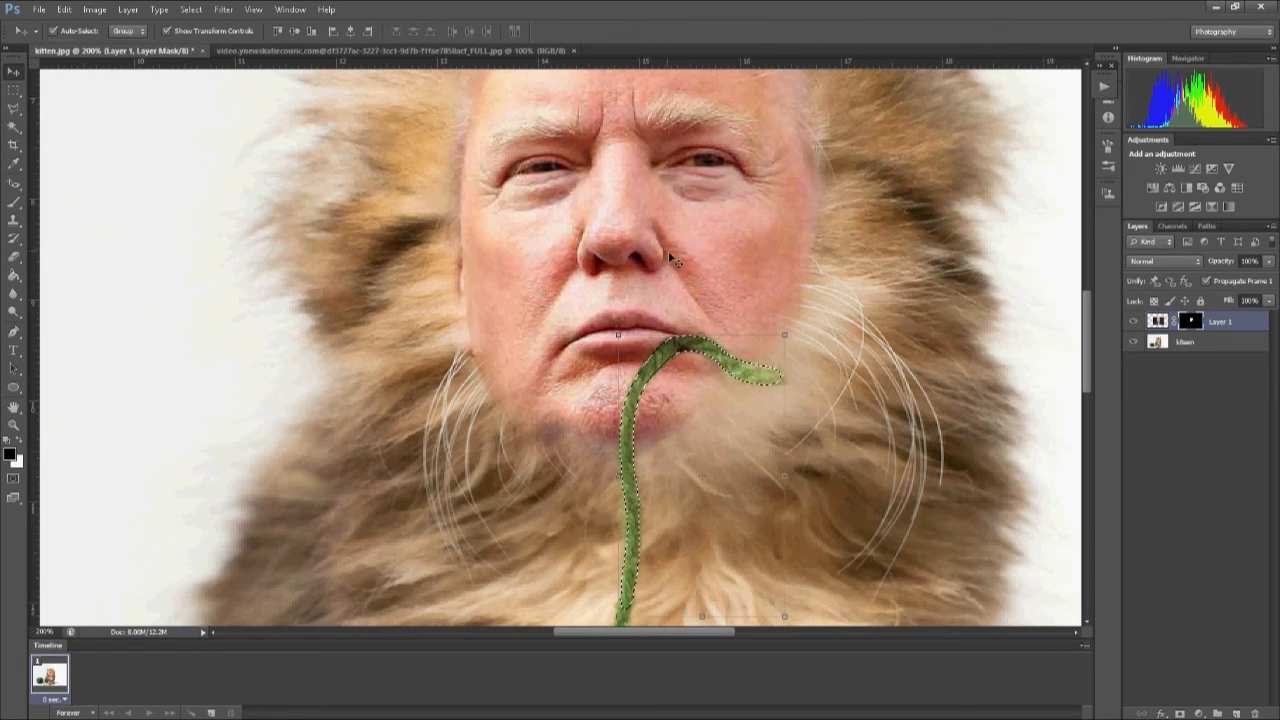
left_click(1157, 321)
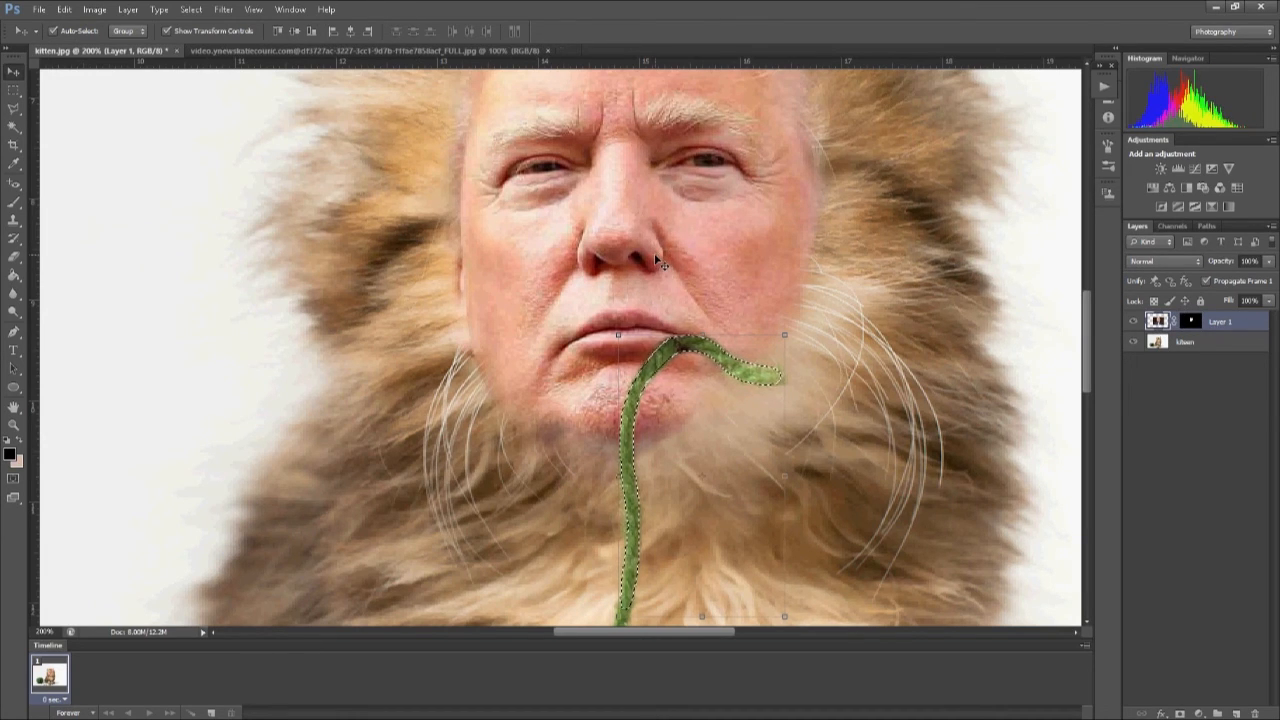
key("l")
left_click(400, 370)
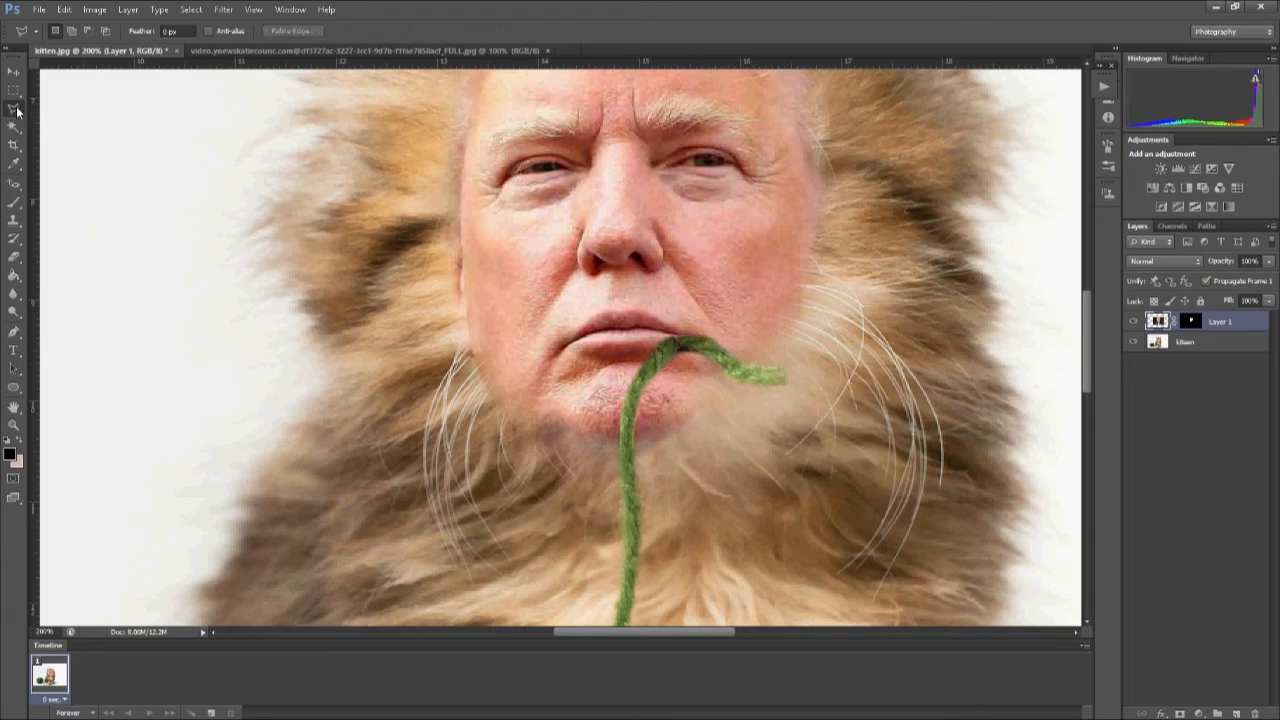
- Move Layer 1's masked head slightly to the right on the kitten's face
left_click(15, 74)
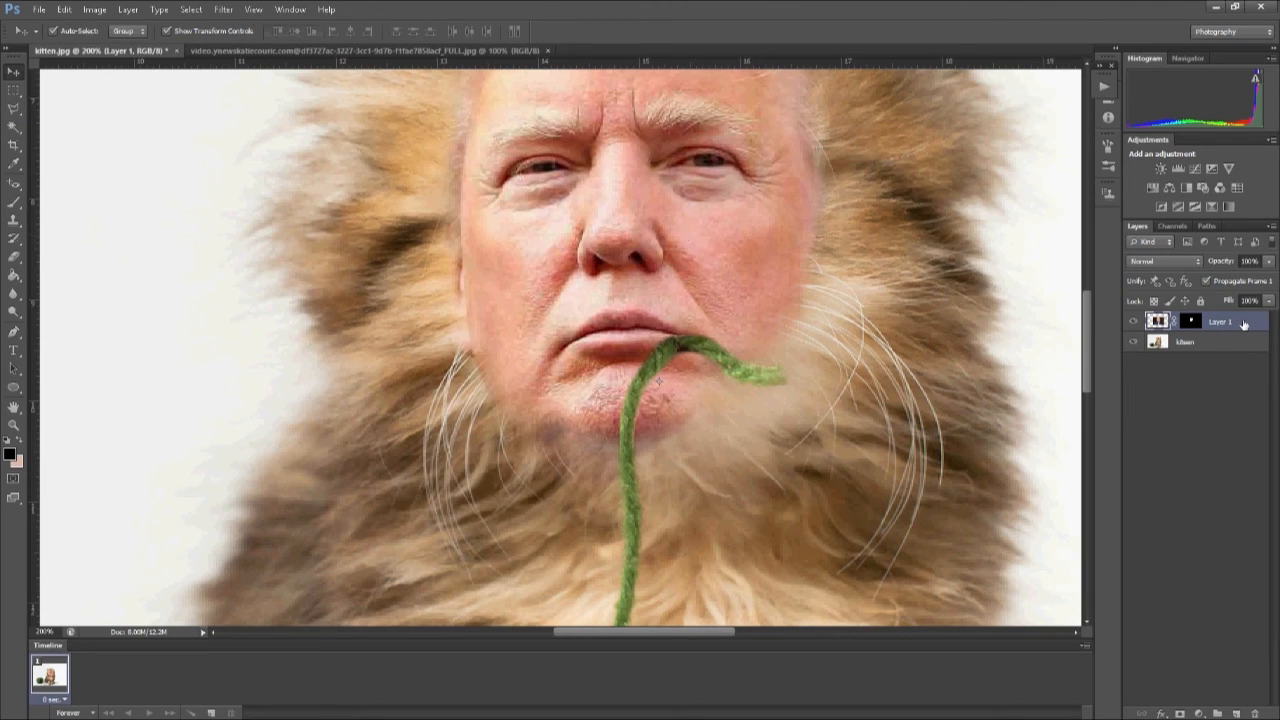
mouse_move(672, 259)
left_mouse_down()
mouse_move(709, 252)
mouse_move(670, 253)
mouse_move(695, 253)
left_mouse_up()
scroll(989, 320, "up", 1)
scroll(988, 356, "down", 1)
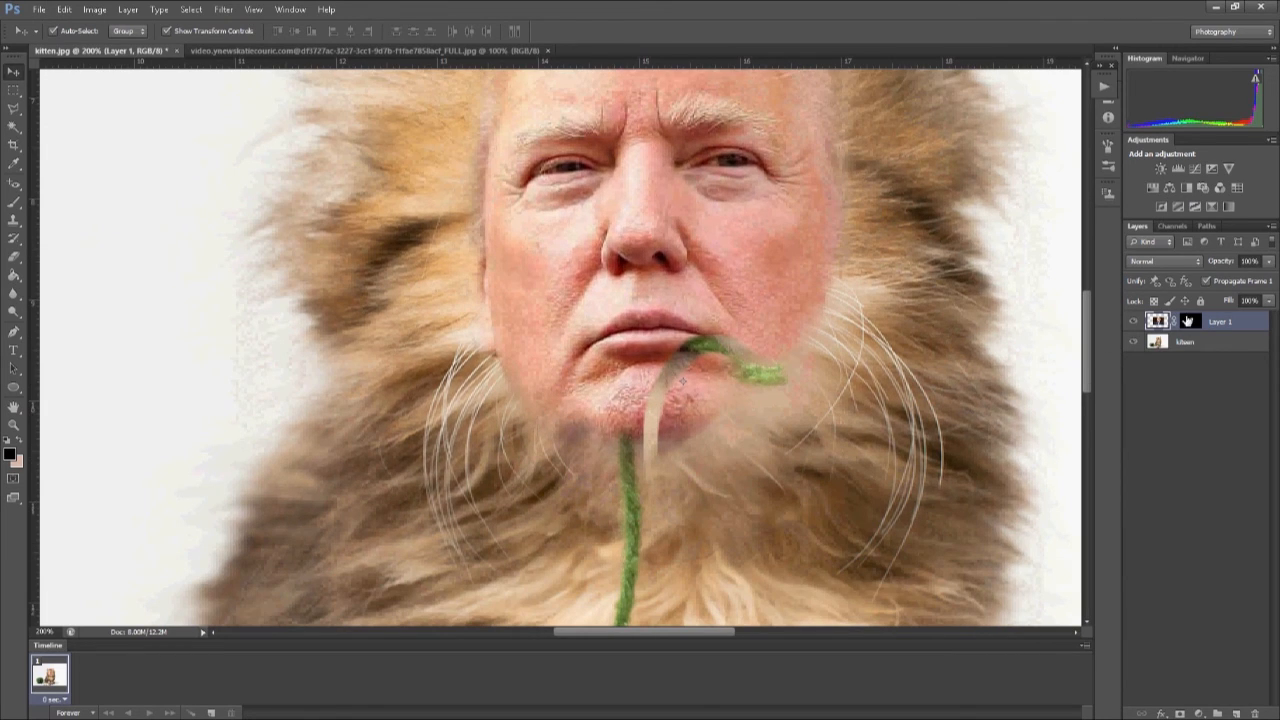
- Paint white on Layer 1's mask over the displaced yarn cutout to restore the man's chin and mouth area
left_click(1192, 321)
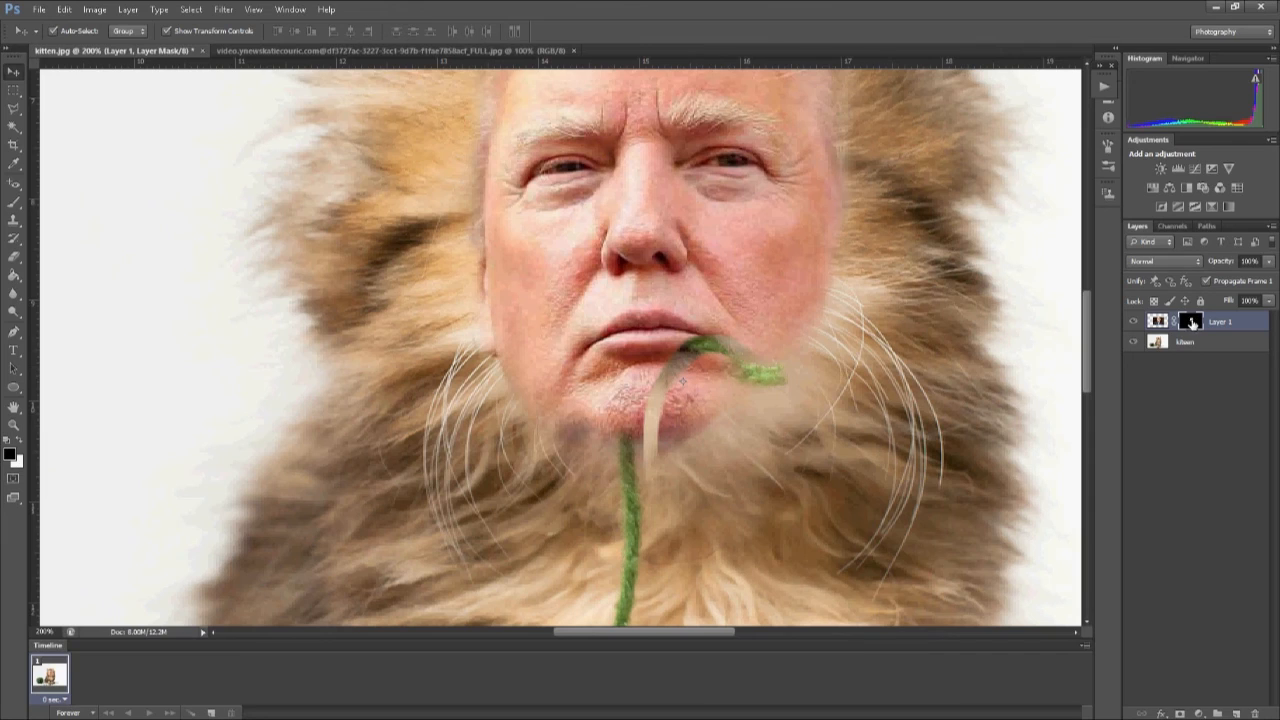
key("b")
key("x")
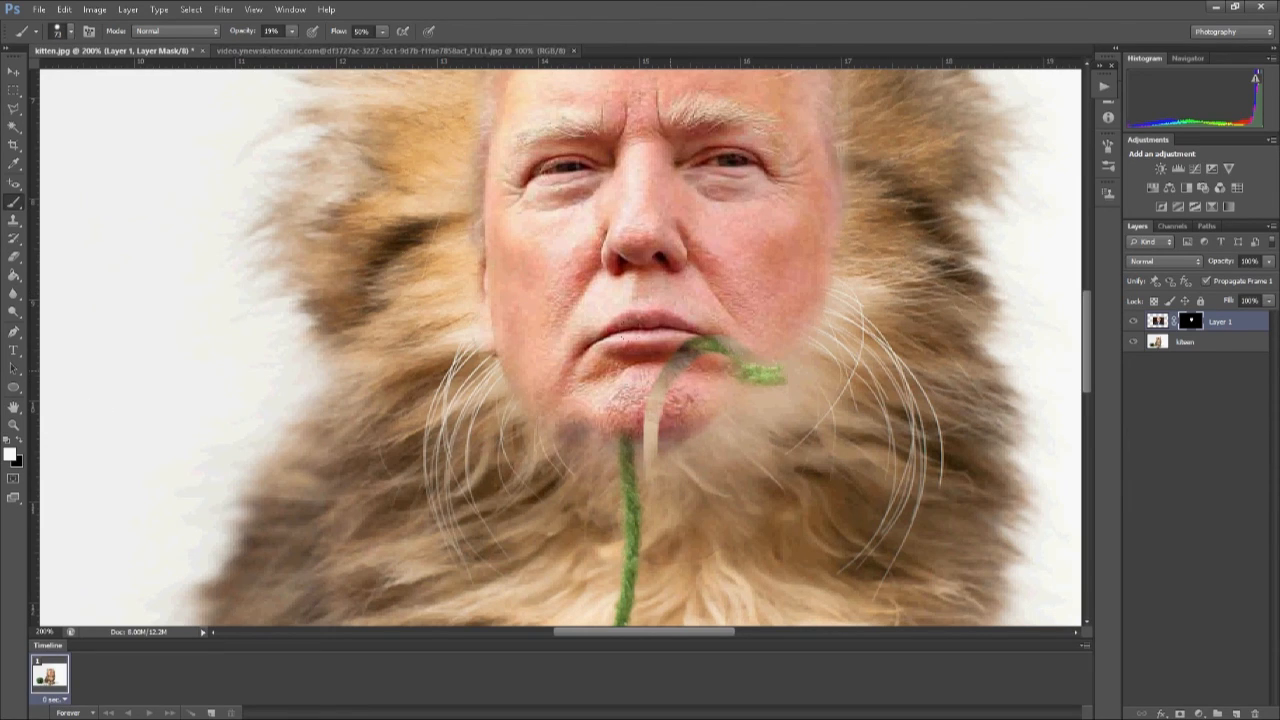
left_click_drag(657, 402, 684, 354)
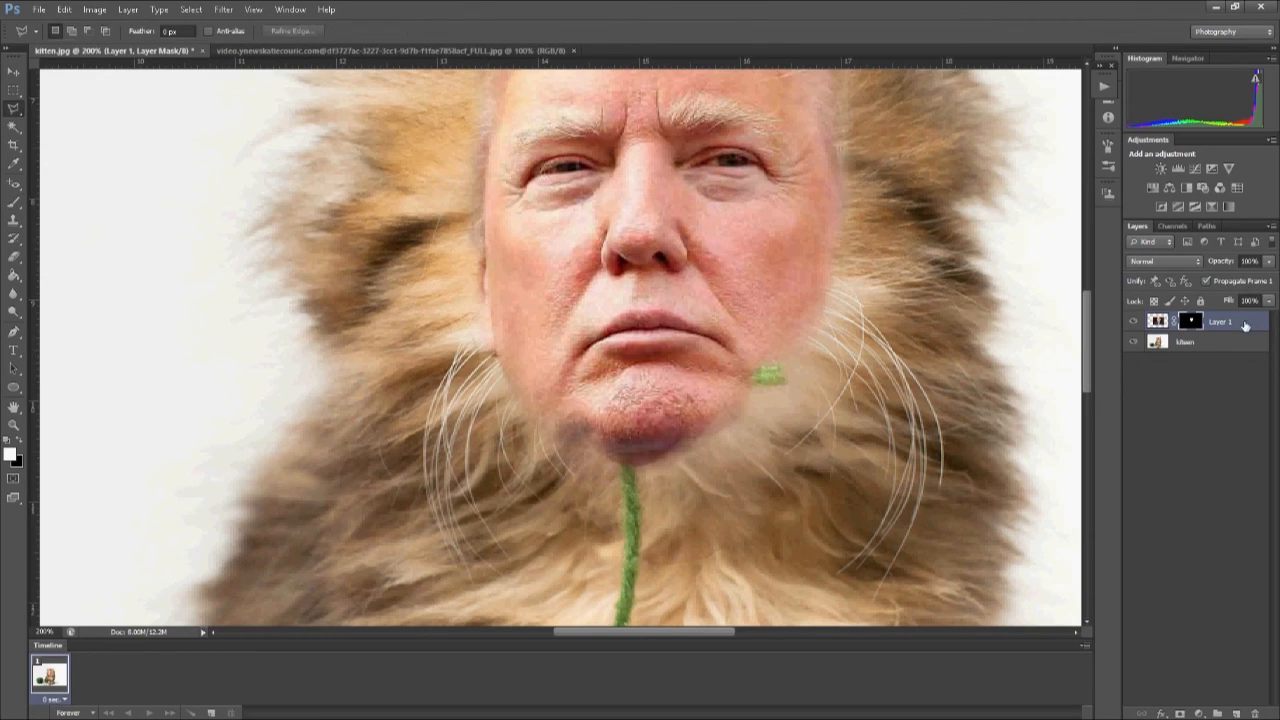
- Lower the opacity of Layer 1 to 33% so the kitten's yarn shows through the man's face
left_click(1224, 321)
left_click(1267, 262)
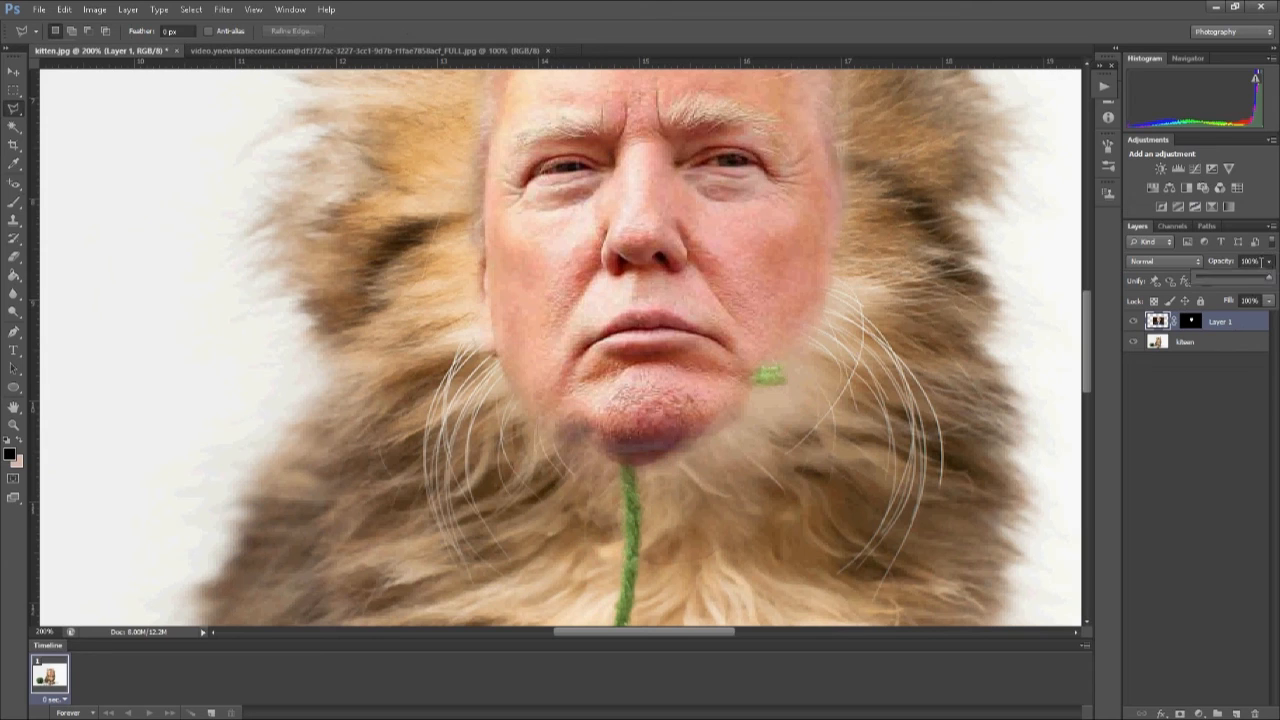
left_click_drag(1268, 283, 1221, 276)
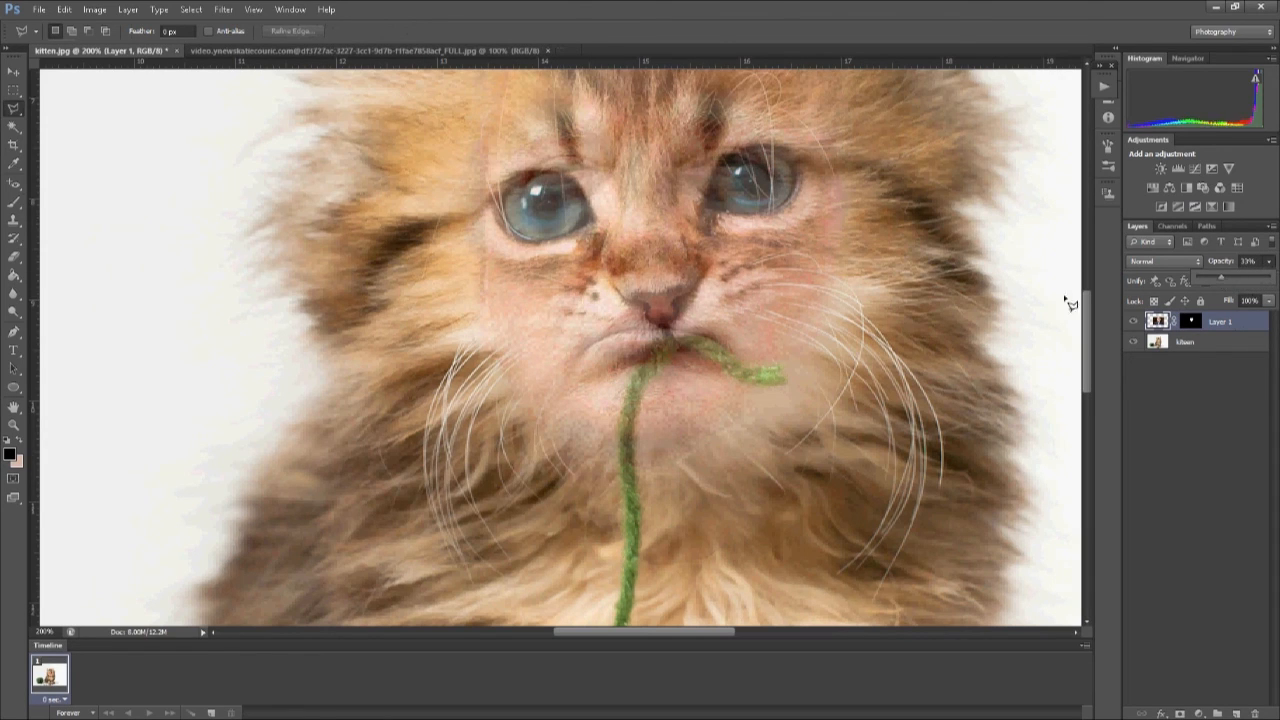
- Outline the yarn over the mouth and chin with the Polygonal Lasso, then refine its edge with Smooth 51 and Shift Edge -21%
left_click(628, 444)
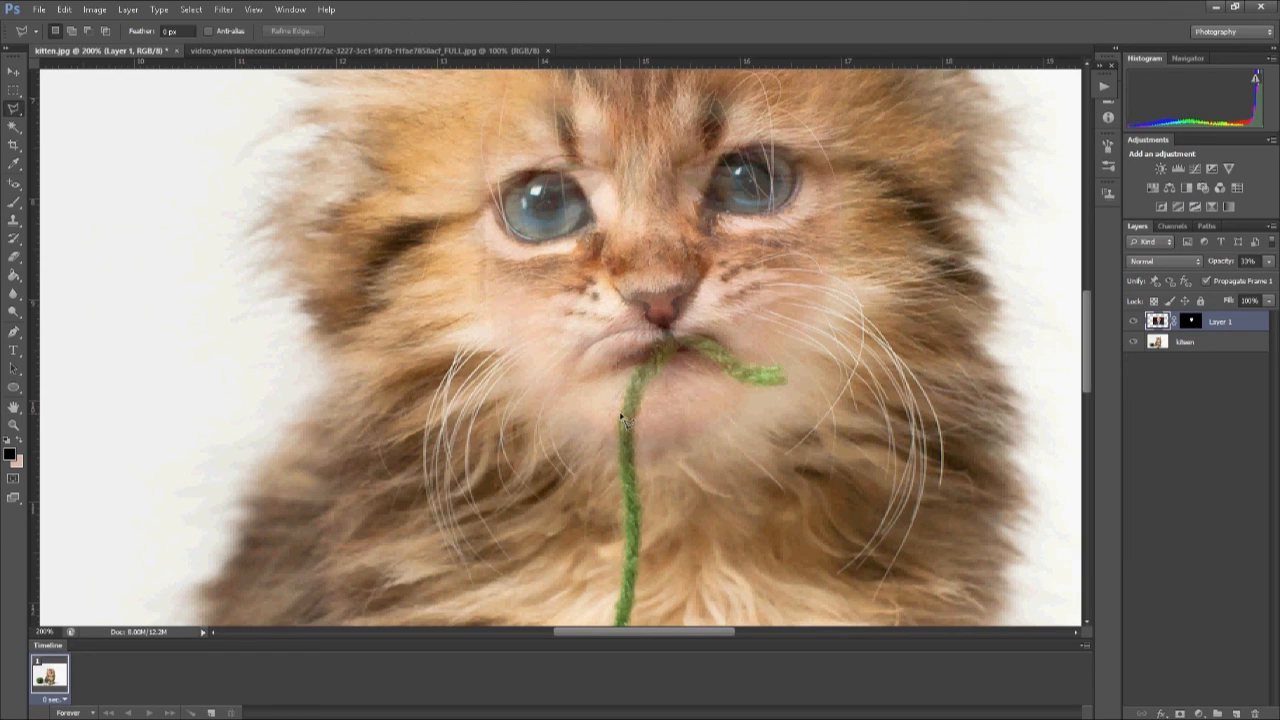
left_click(656, 345)
left_click(190, 9)
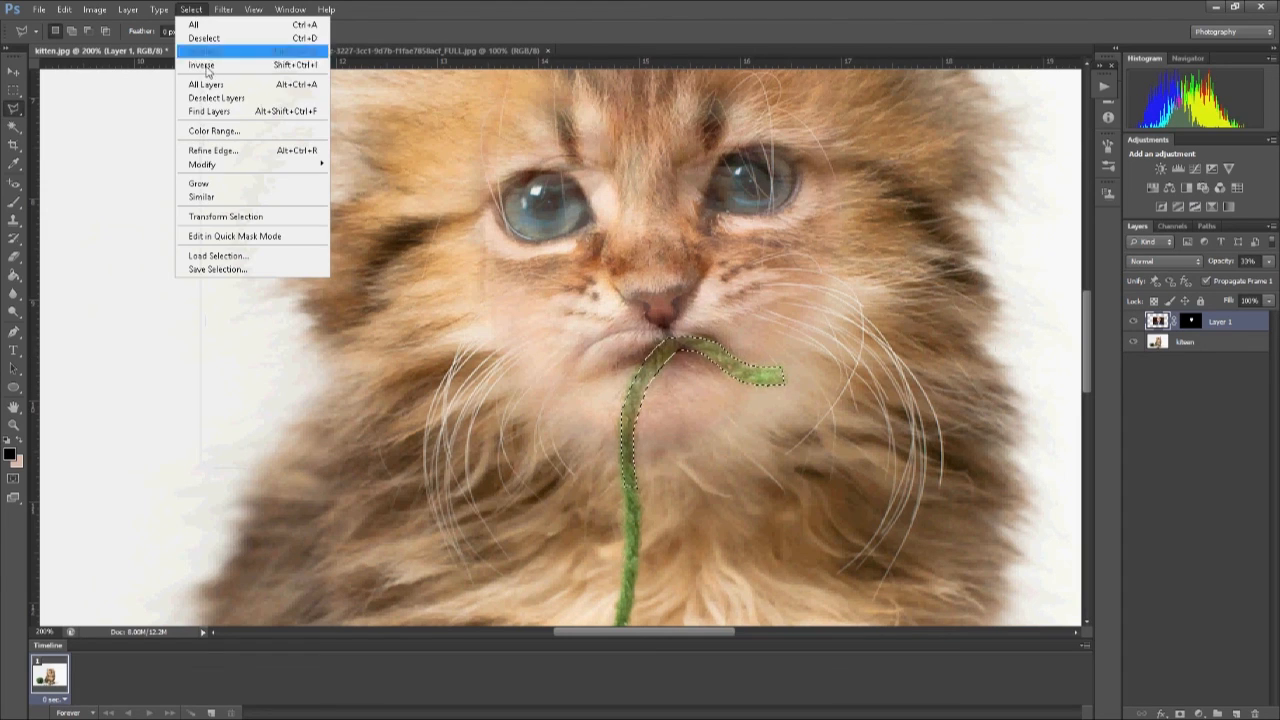
left_click(212, 150)
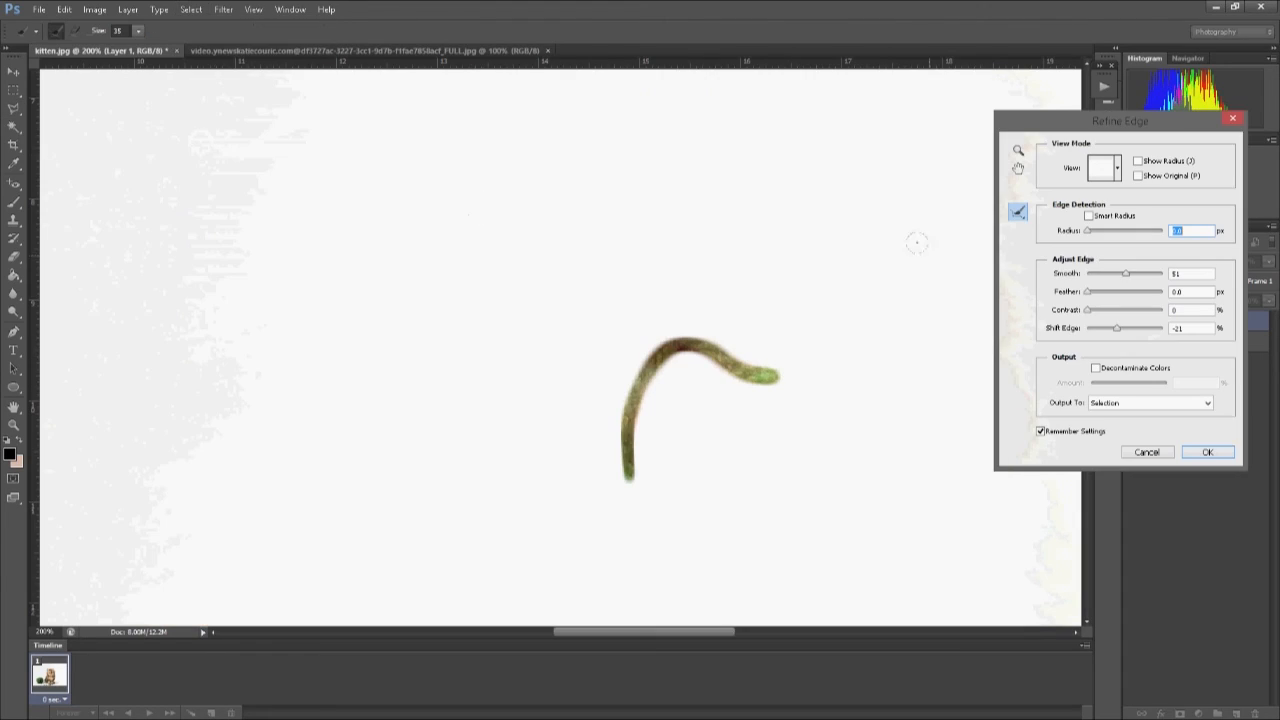
left_click(1208, 453)
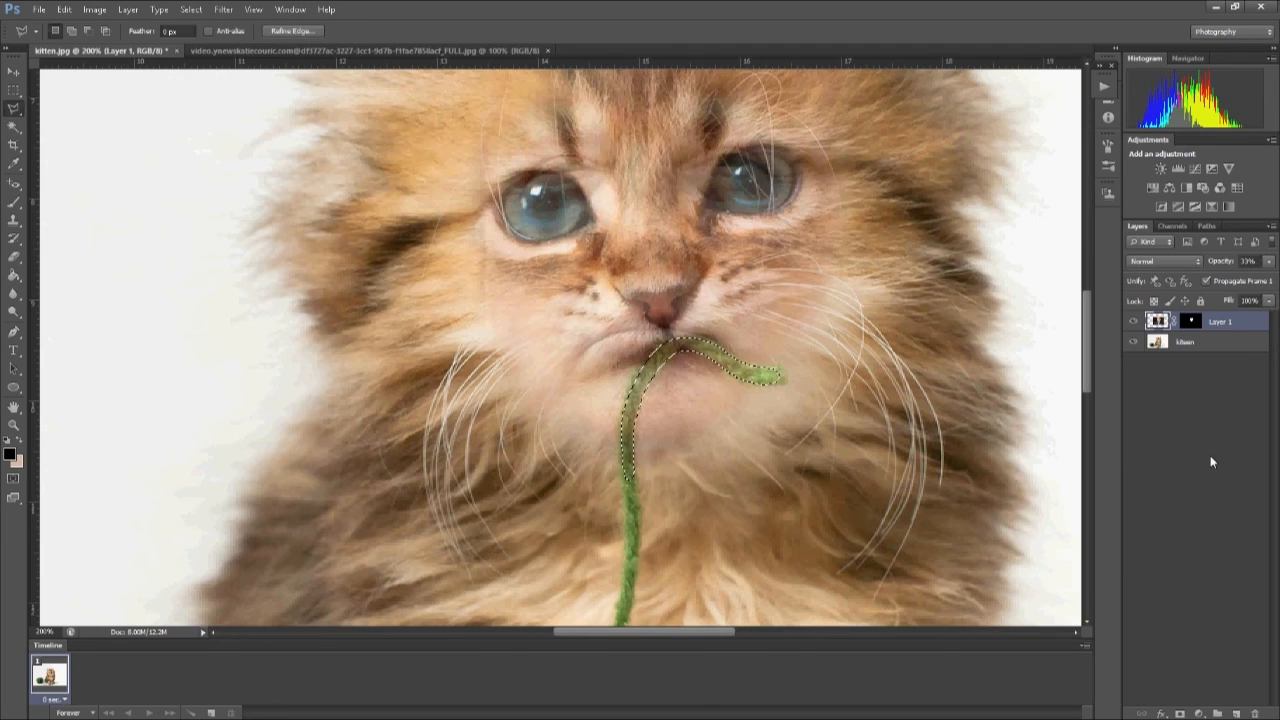
- Brush black inside the yarn selection on Layer 1's mask to reveal the yarn over the mouth and chin
left_click(1189, 321)
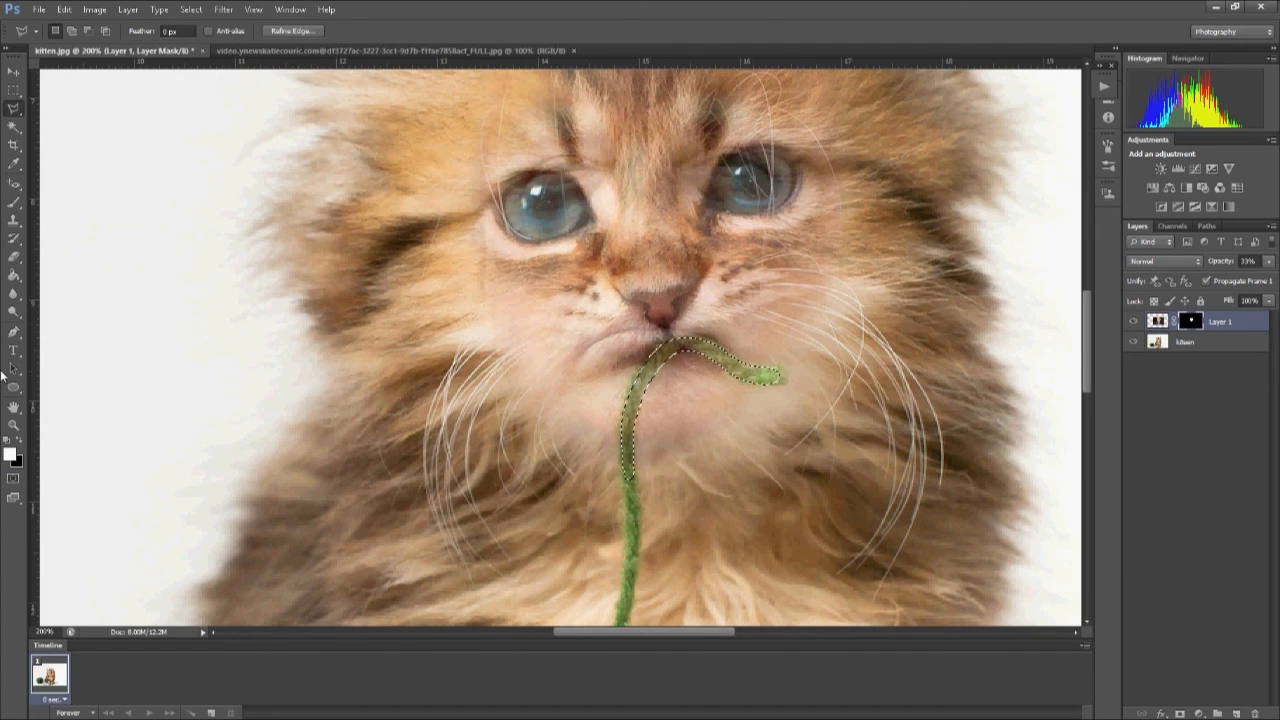
left_click(18, 446)
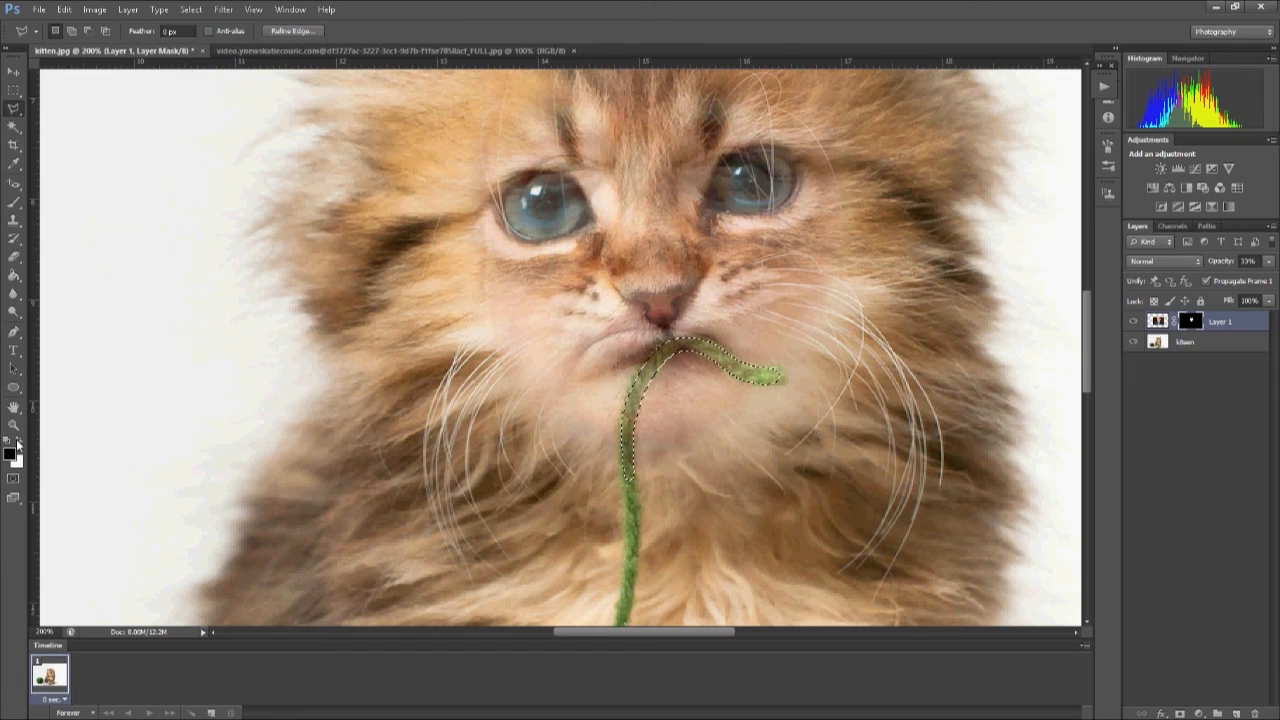
left_click(14, 203)
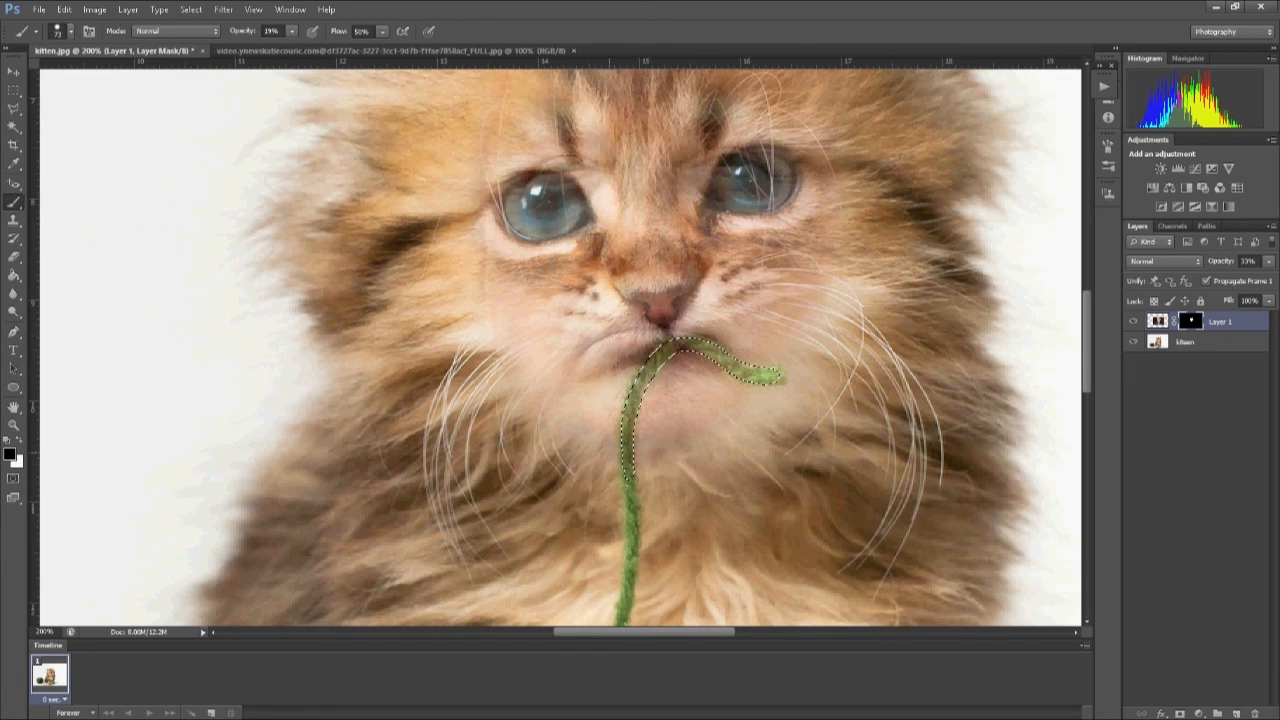
key("v")
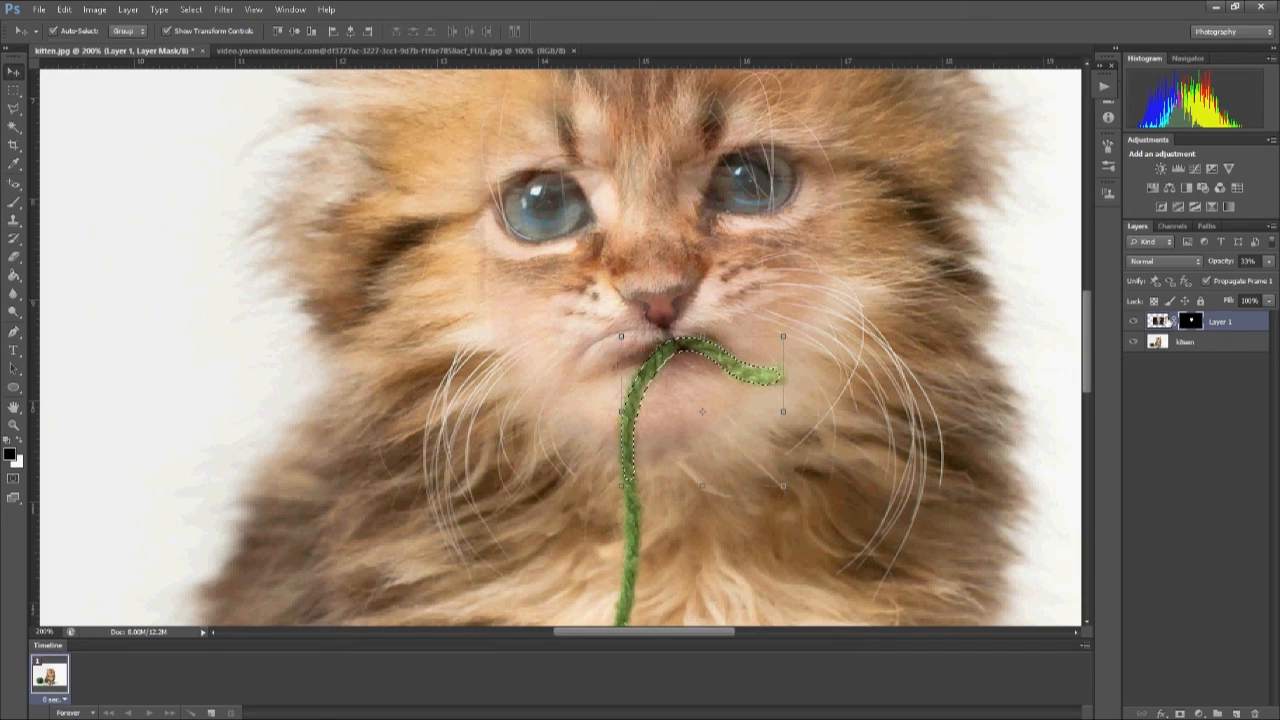
- Target Layer 1's image instead of its mask and restore the layer's opacity to 100%
key("ctrl+2")
left_click(1270, 261)
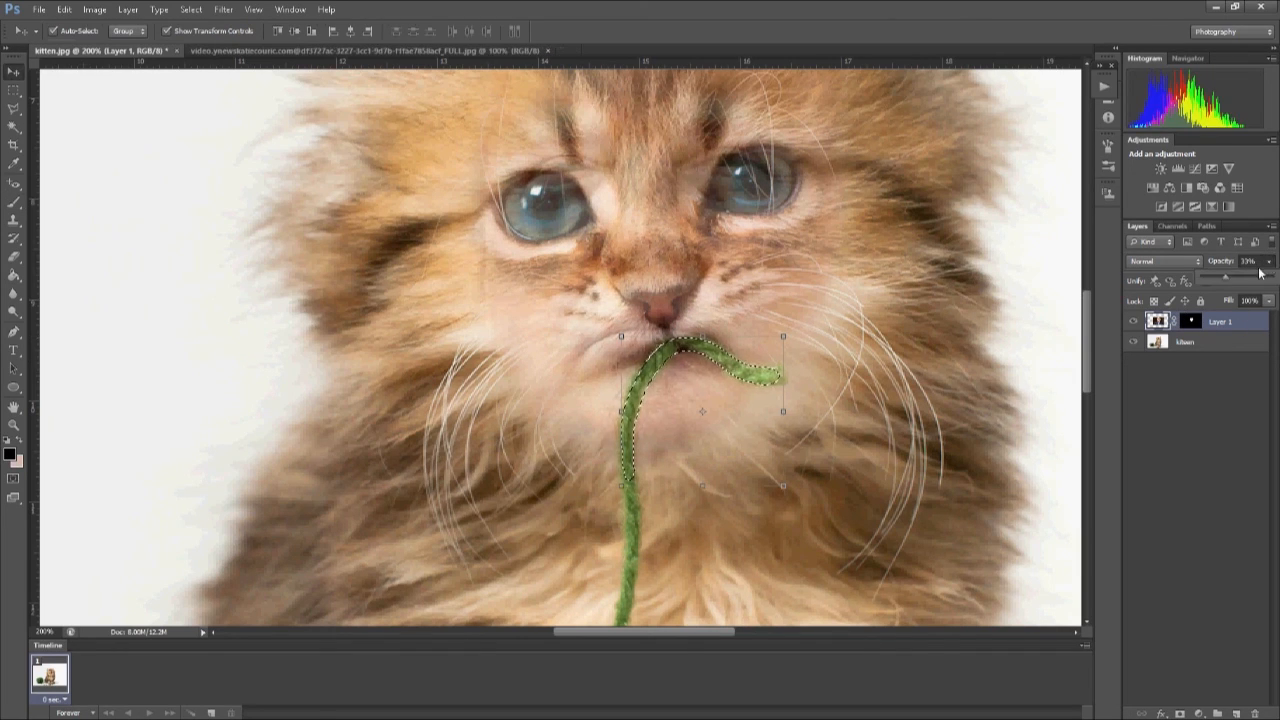
left_click_drag(1246, 283, 1276, 283)
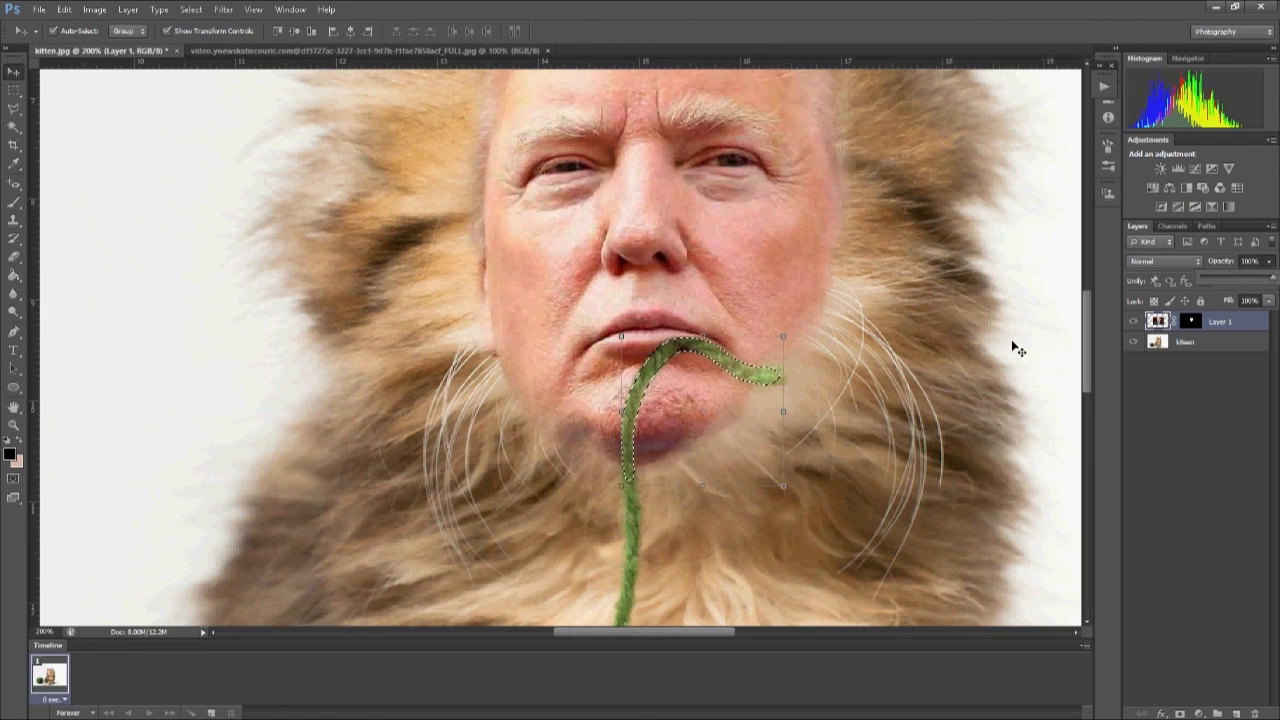
- Clear the yarn selection and check the whole kitten composite
key("ctrl+minus")
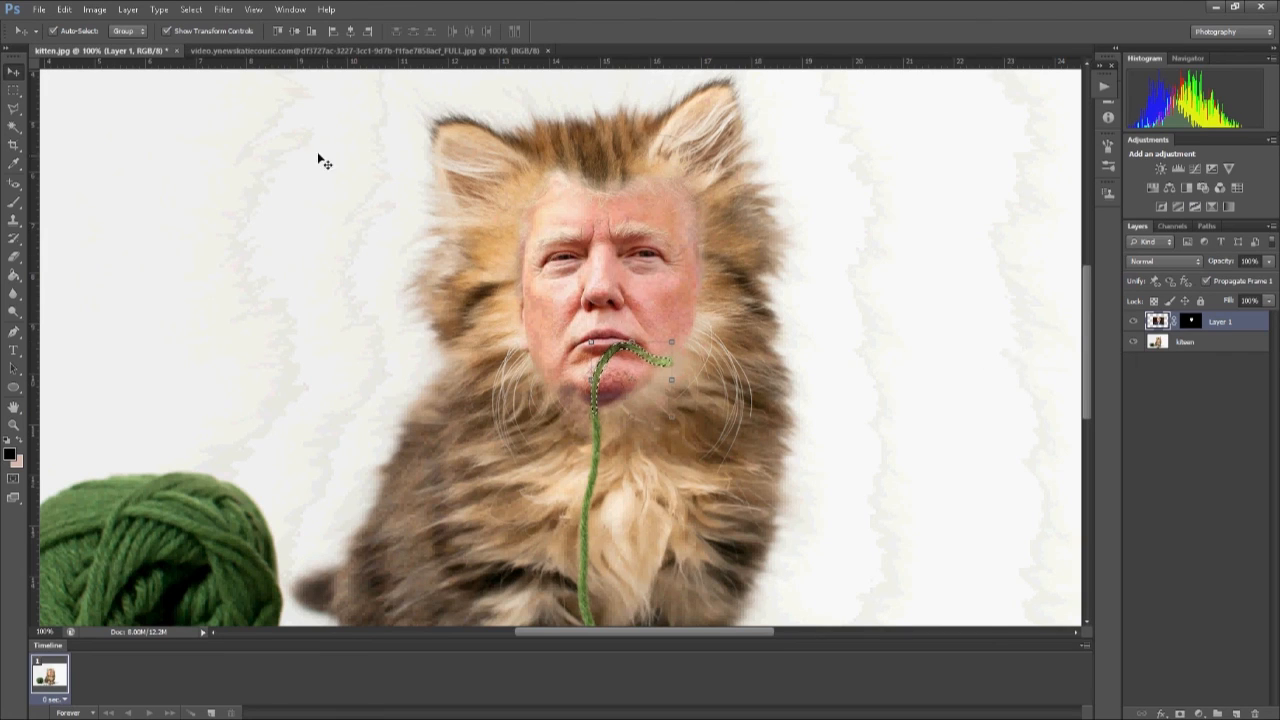
left_click(14, 108)
left_click(168, 140)
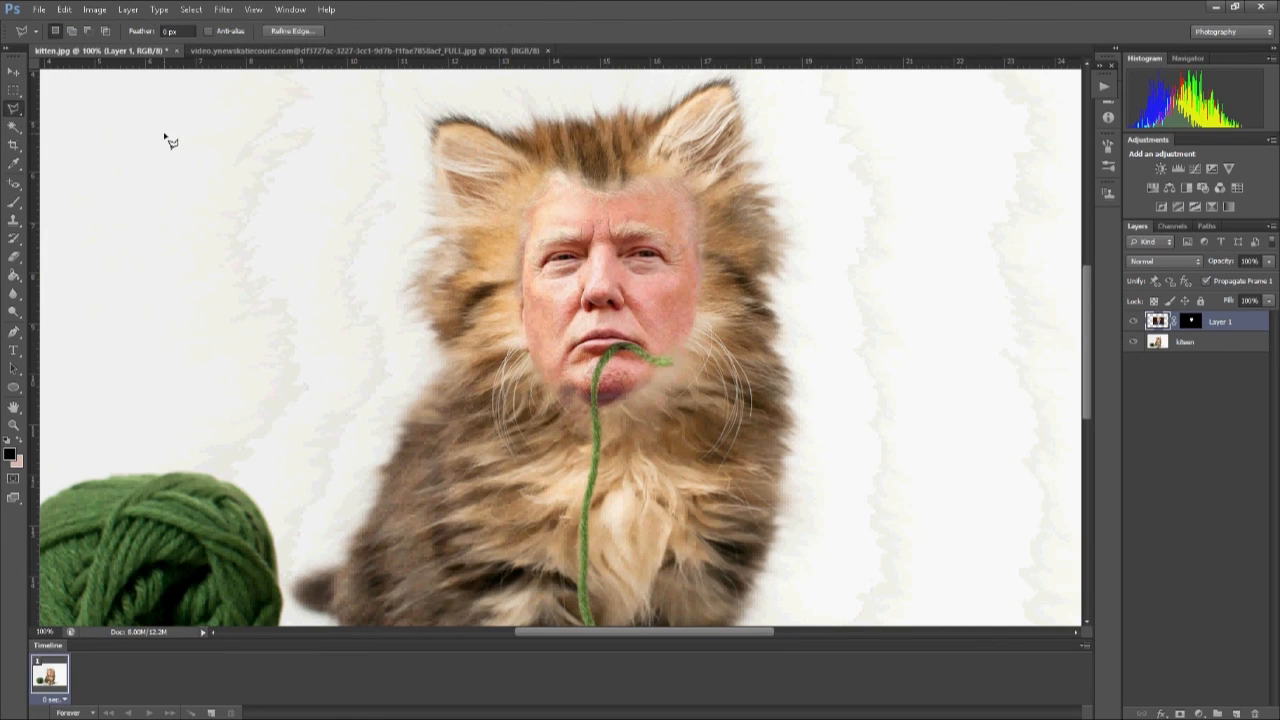
key("ctrl+minus")
key("ctrl+minus")
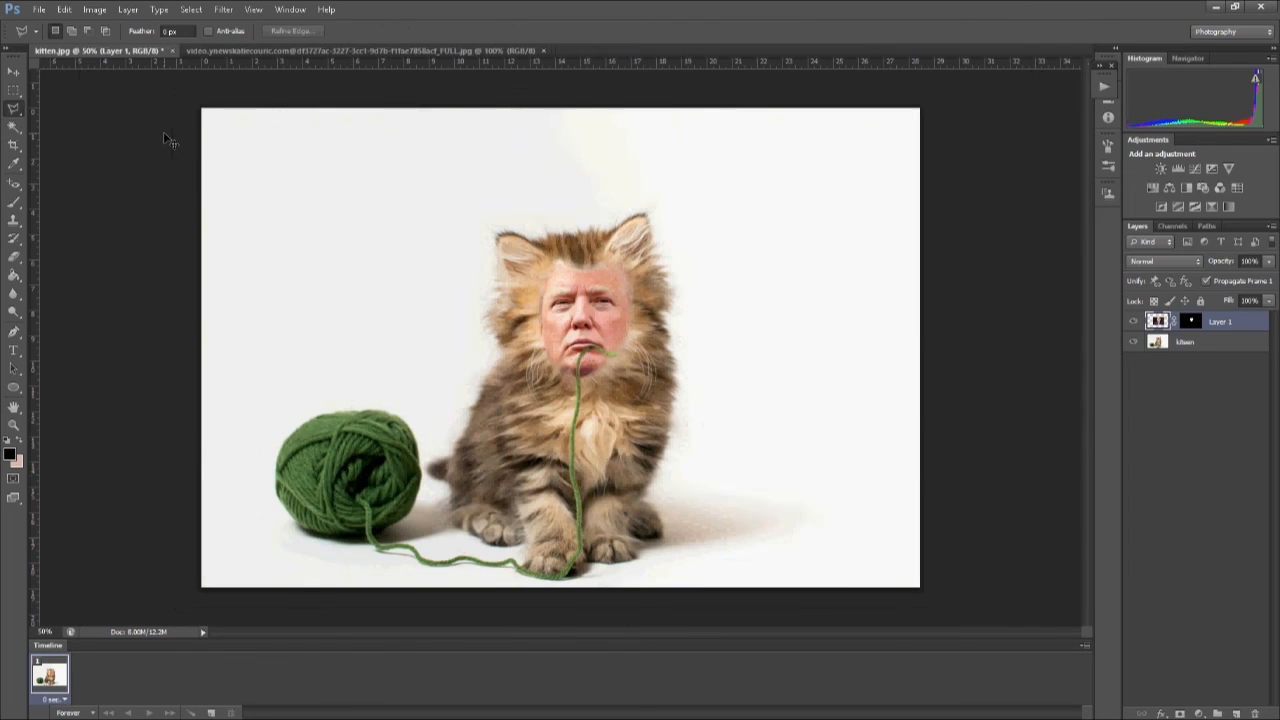
- Brush black on Layer 1's mask along the left edge of the man's face to blend it into the fur
key("ctrl+plus")
key("ctrl+plus")
left_click(18, 204)
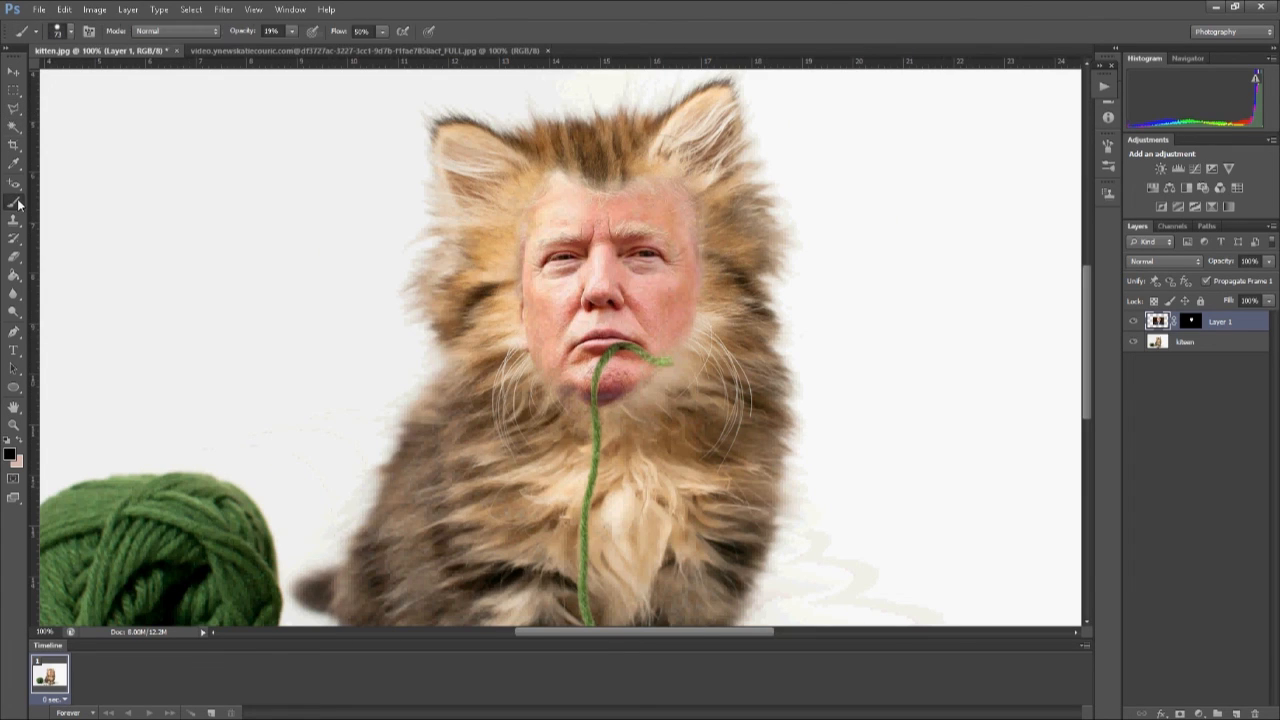
left_click(1194, 323)
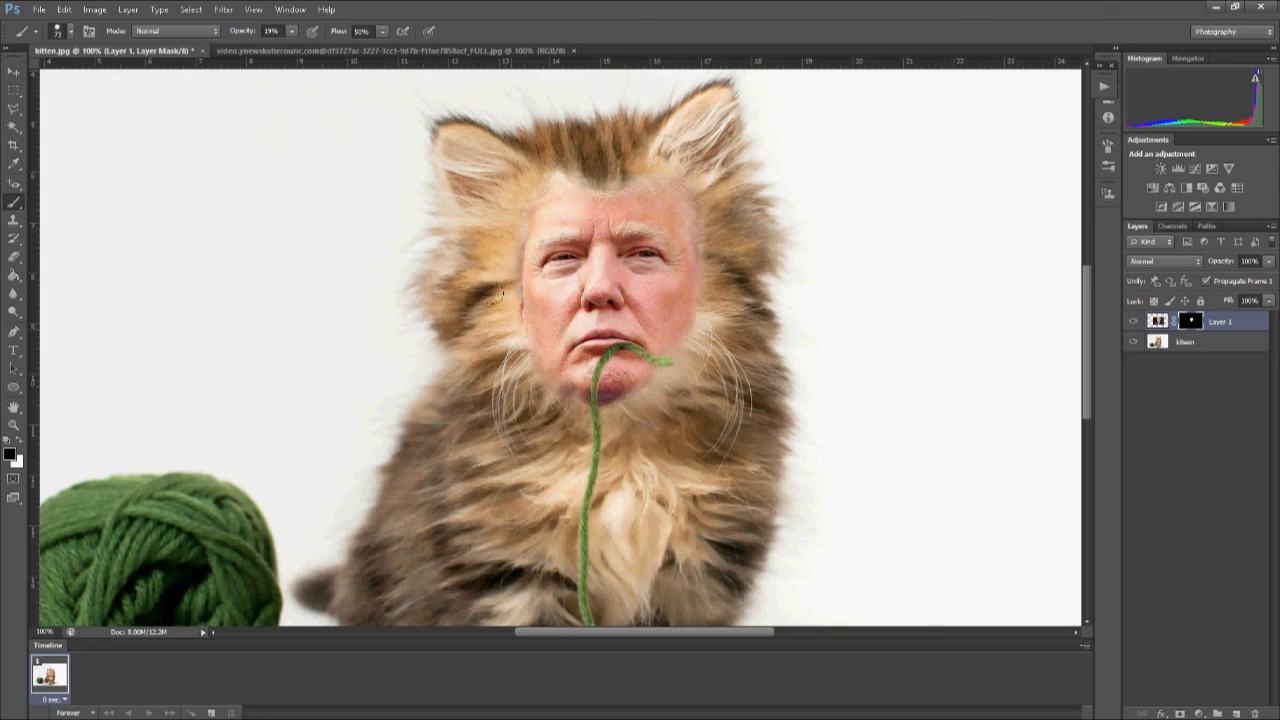
- Apply a custom RGB Curves adjustment to Layer 1's image, pulling the midtones down and setting an upper point at input 185, output 182
left_click(1160, 320)
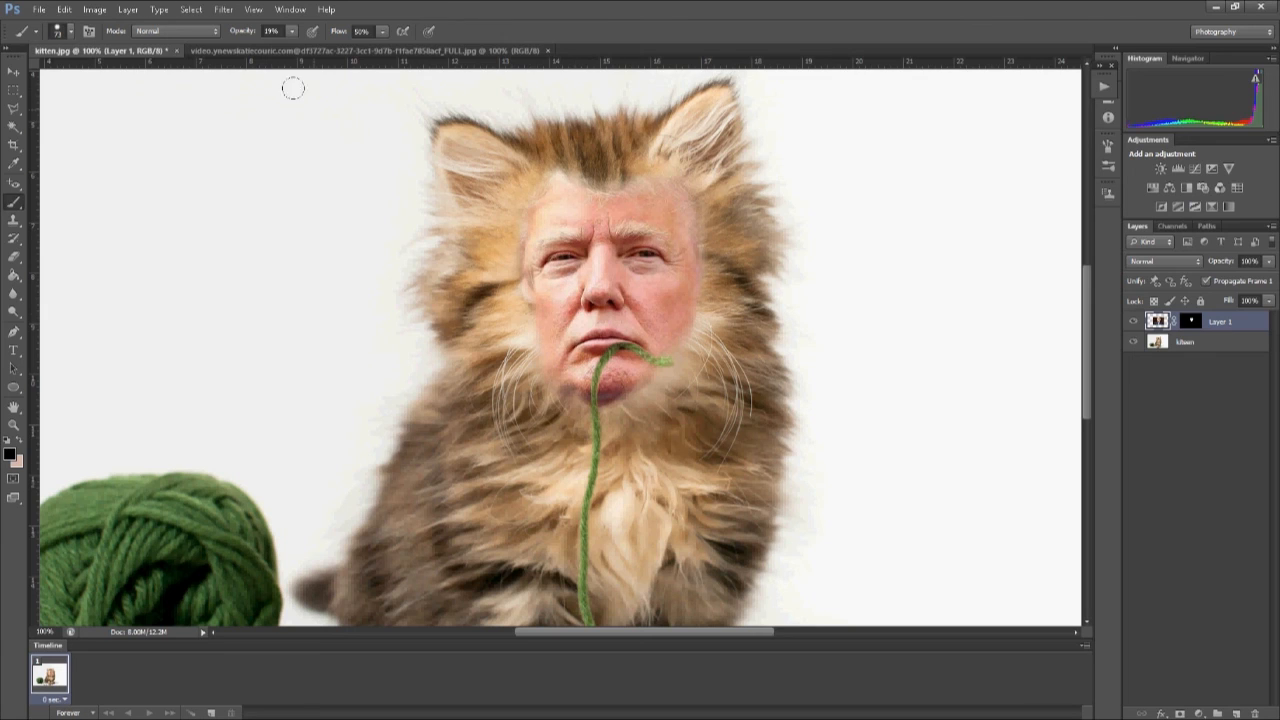
left_click(95, 9)
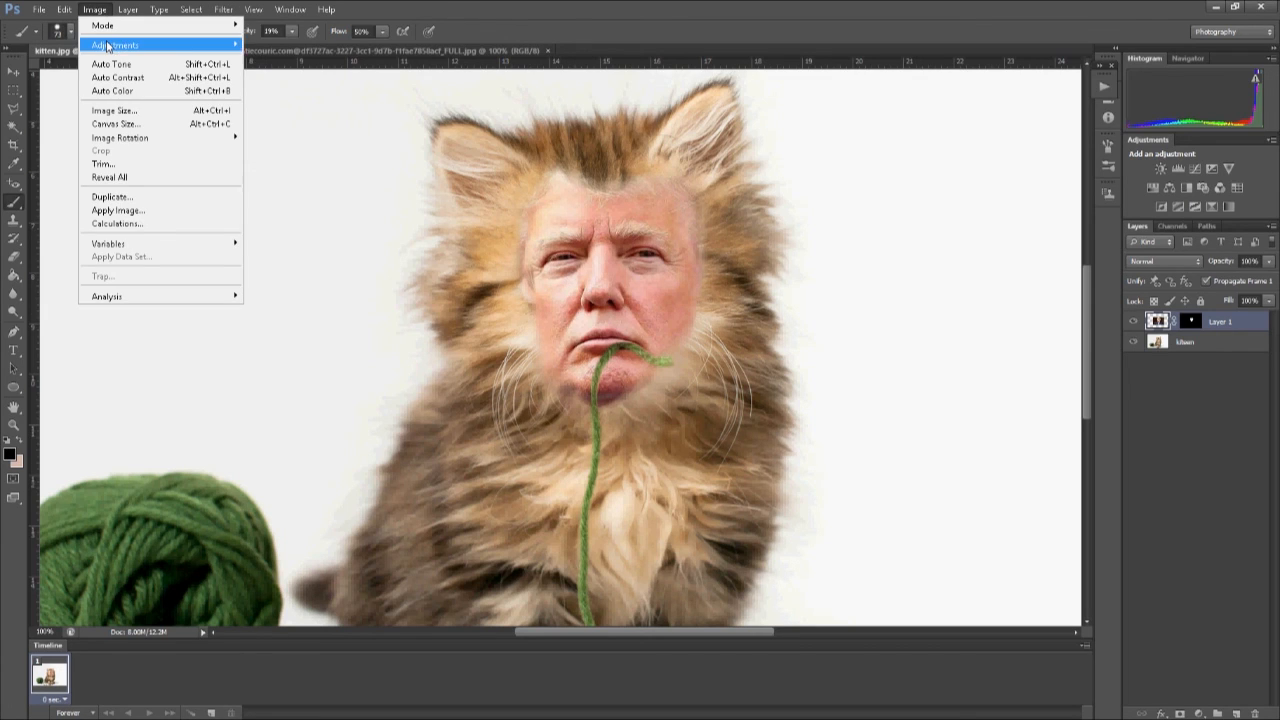
mouse_move(115, 45)
left_click(315, 71)
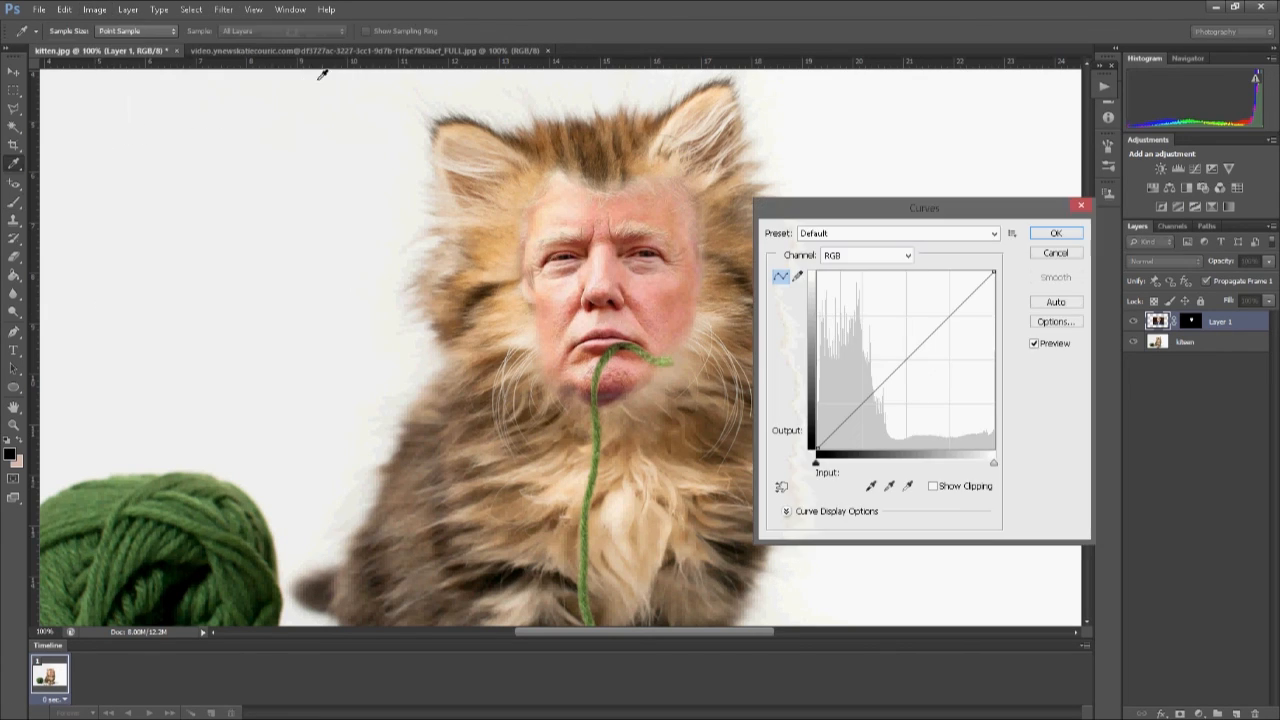
left_click_drag(899, 365, 912, 368)
left_click(863, 402)
left_click(941, 324)
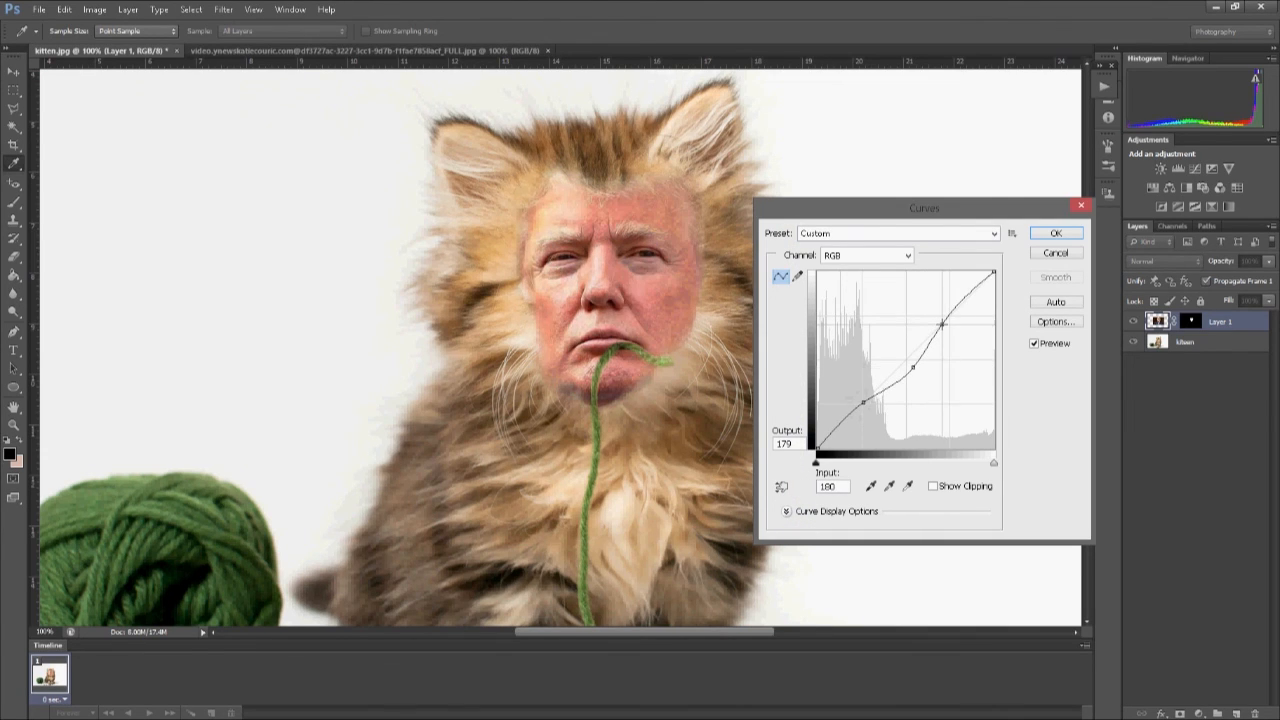
left_click_drag(941, 324, 945, 322)
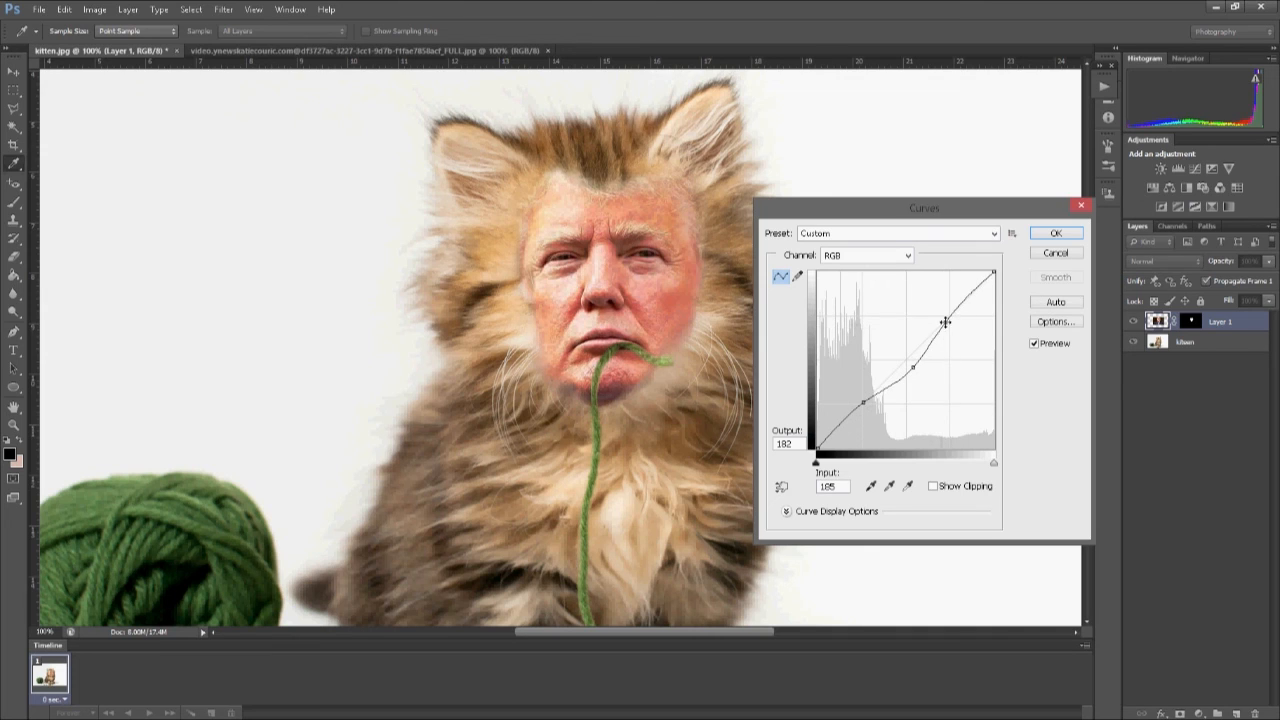
left_click(1040, 235)
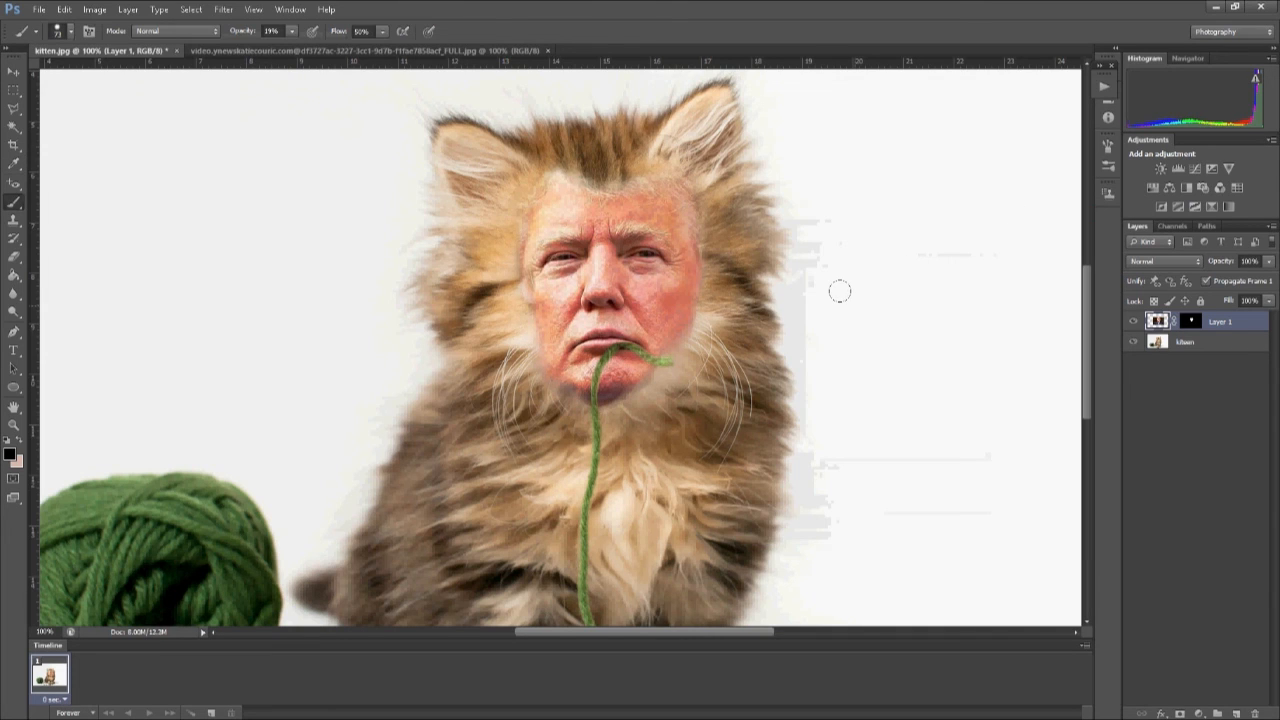
- Check the adjusted face in the whole image and make Layer 1's mask active for editing
key("ctrl+minus")
key("ctrl+minus")
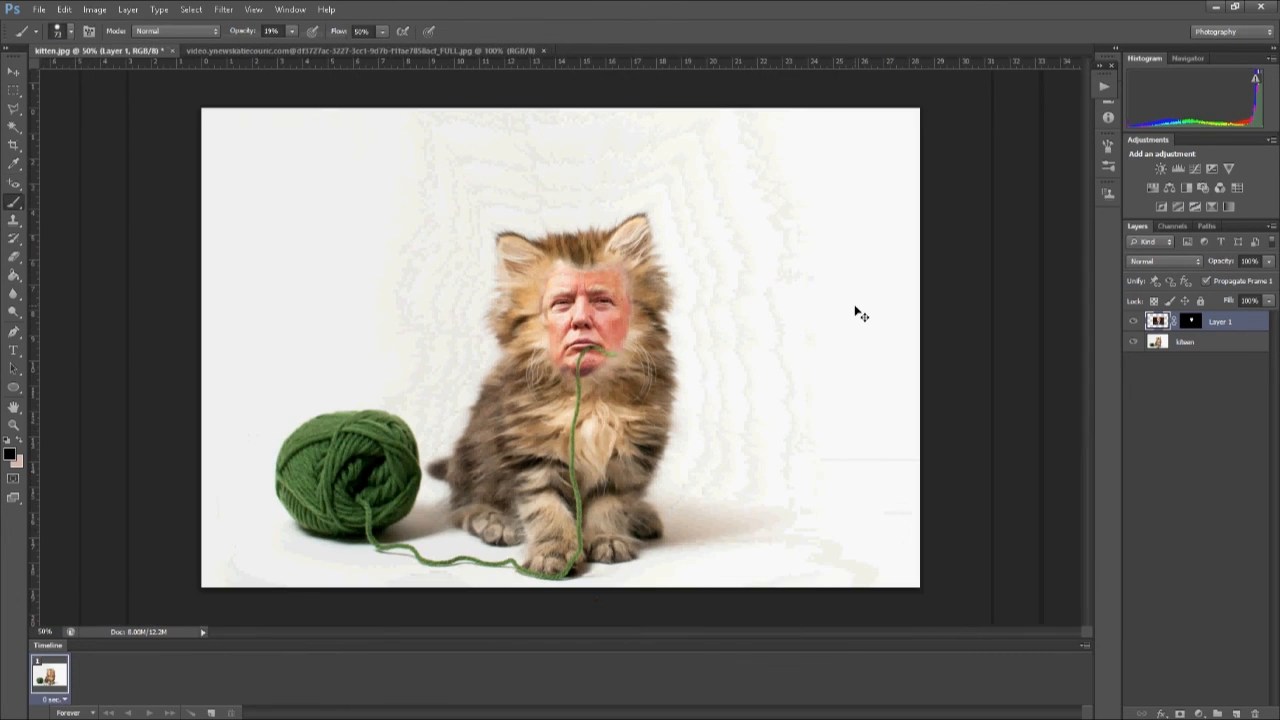
key("ctrl+backslash")
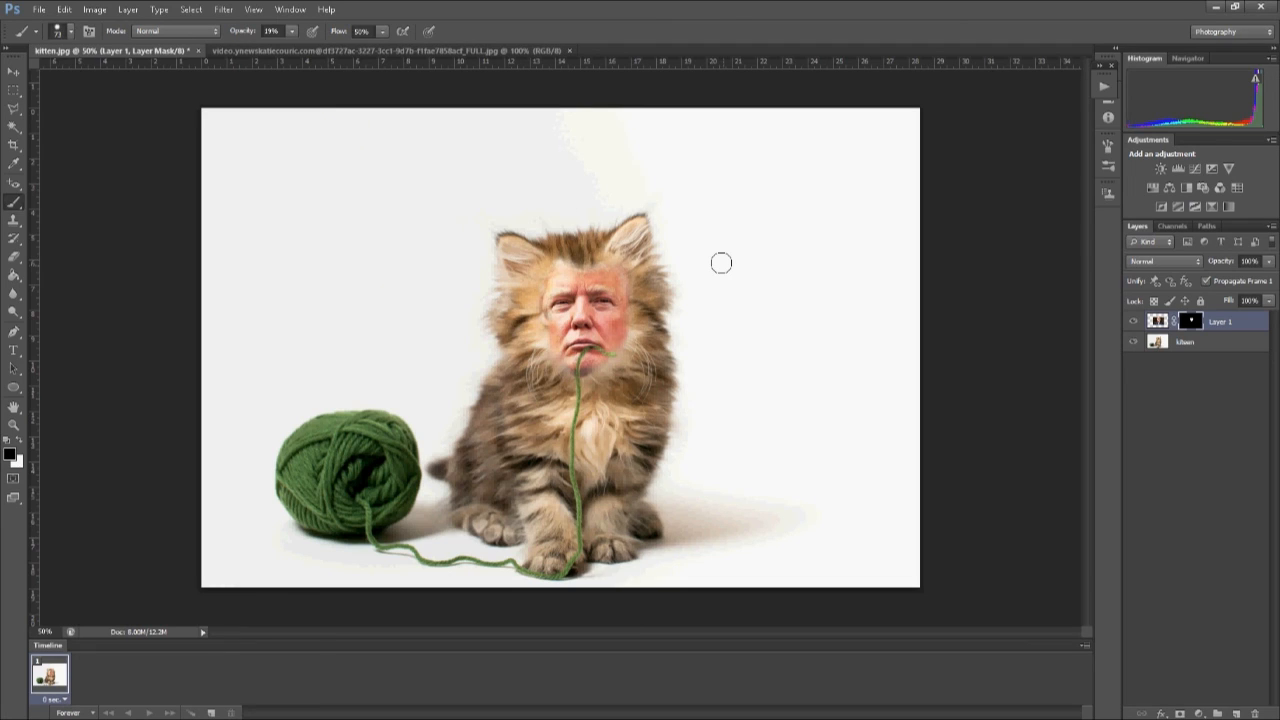